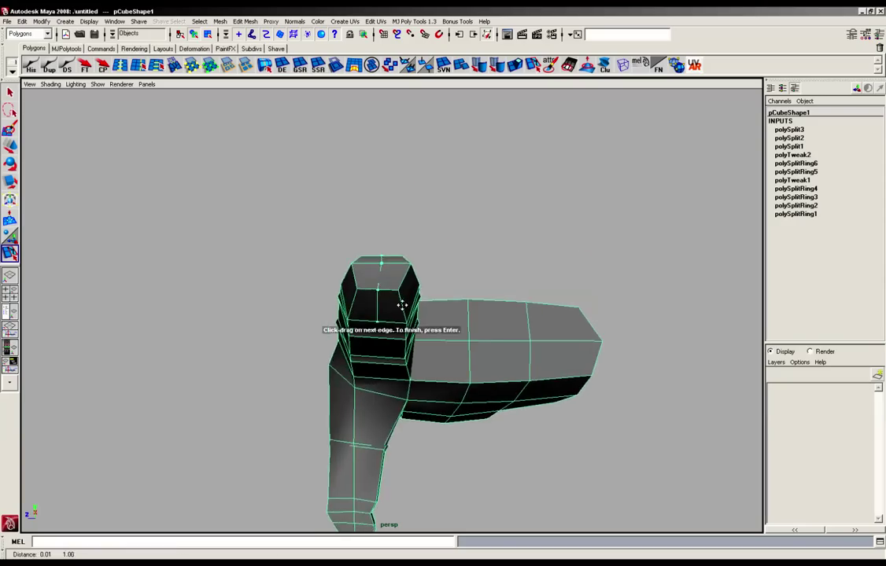
# - Split the fingertip's end and its adjoining faces down the middle with the Split Polygon Tool
pyautogui.keyDown('alt'); pyautogui.moveTo(396, 301); pyautogui.dragTo(396, 257); pyautogui.keyUp('alt')
pyautogui.keyDown('alt'); pyautogui.moveTo(382, 183); pyautogui.dragTo(380, 167); pyautogui.keyUp('alt')
pyautogui.keyDown('alt'); pyautogui.moveTo(380, 167); pyautogui.dragTo(366, 259, button='middle'); pyautogui.keyUp('alt')
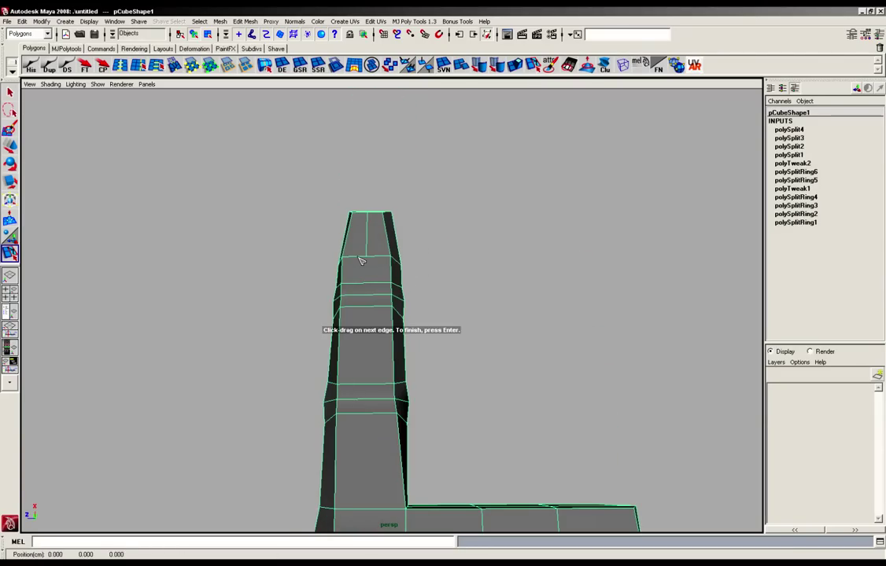
pyautogui.click(360, 257)
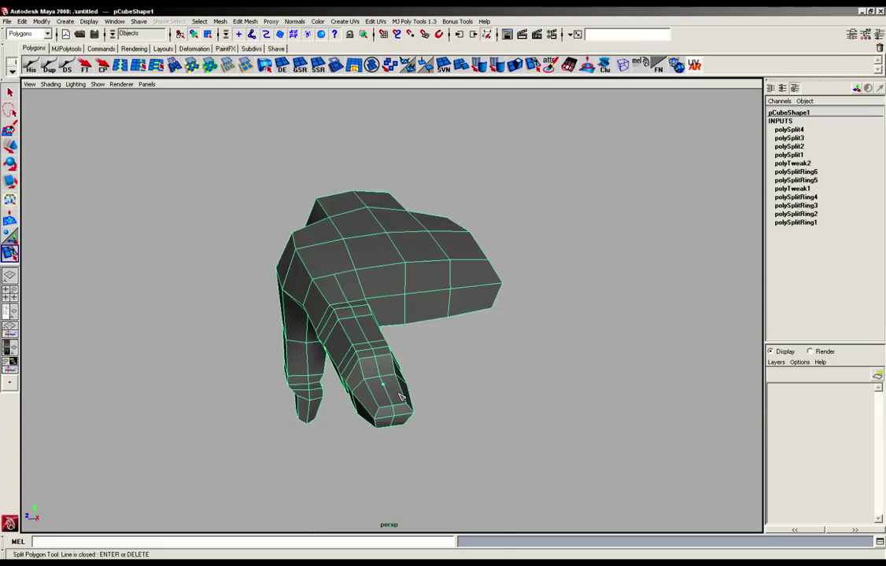
pyautogui.press('Return')
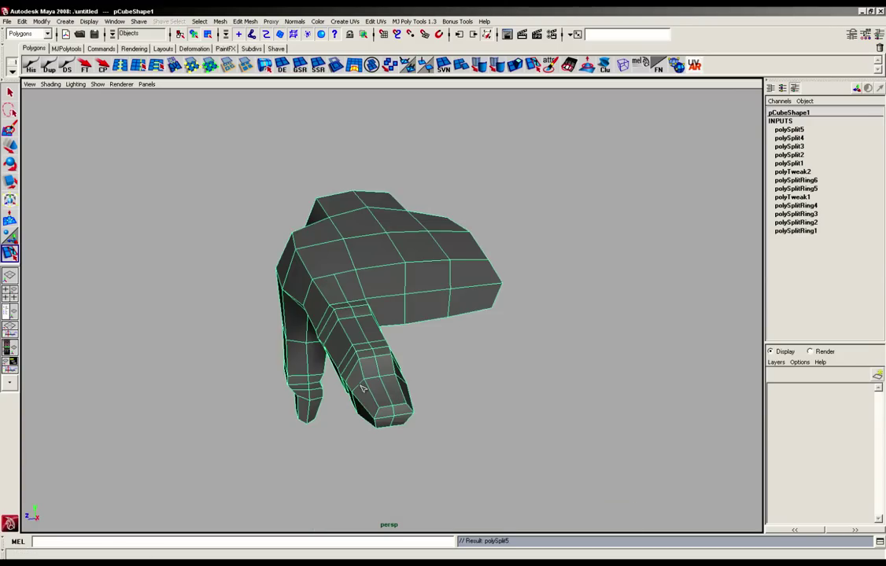
# - Continue the centre cut along the finger's underside from the fingertip segment through the end knuckle's edges
pyautogui.keyDown('alt'); pyautogui.moveTo(359, 389); pyautogui.dragTo(389, 383, button='right'); pyautogui.keyUp('alt')
pyautogui.keyDown('alt'); pyautogui.moveTo(389, 383); pyautogui.dragTo(367, 359, button='middle'); pyautogui.keyUp('alt')
pyautogui.moveTo(366, 360); pyautogui.dragTo(334, 357, button='right')
pyautogui.keyDown('alt'); pyautogui.moveTo(334, 358); pyautogui.dragTo(419, 387); pyautogui.keyUp('alt')
pyautogui.keyDown('alt'); pyautogui.moveTo(402, 353); pyautogui.dragTo(300, 293); pyautogui.keyUp('alt')
pyautogui.keyDown('alt'); pyautogui.moveTo(368, 331); pyautogui.dragTo(358, 276, button='middle'); pyautogui.keyUp('alt')
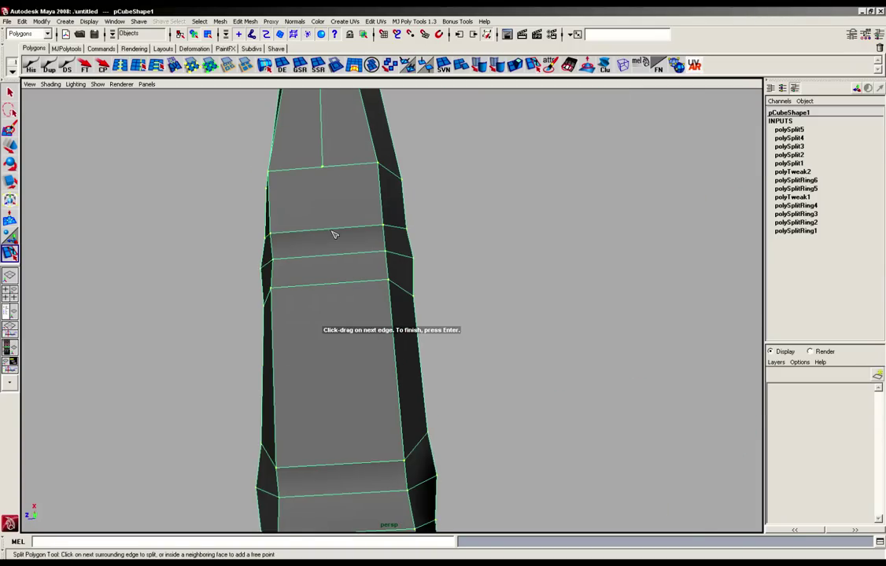
pyautogui.click(326, 229)
pyautogui.click(329, 284)
# - Extend the underside centre cut through the lower knuckle to the edge where the finger meets the palm
pyautogui.keyDown('alt'); pyautogui.moveTo(401, 375); pyautogui.dragTo(354, 423, button='right'); pyautogui.keyUp('alt')
pyautogui.keyDown('alt'); pyautogui.moveTo(355, 422); pyautogui.dragTo(333, 303, button='middle'); pyautogui.keyUp('alt')
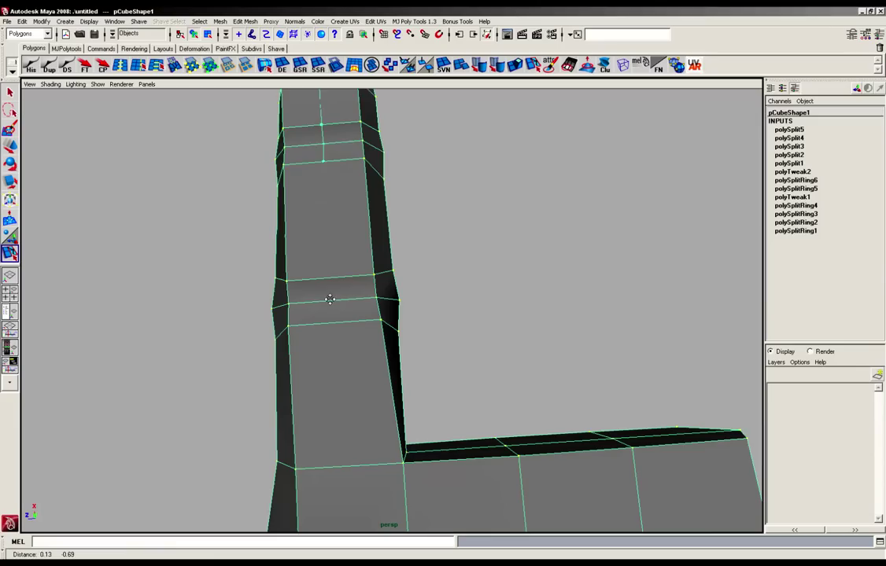
pyautogui.click(334, 278)
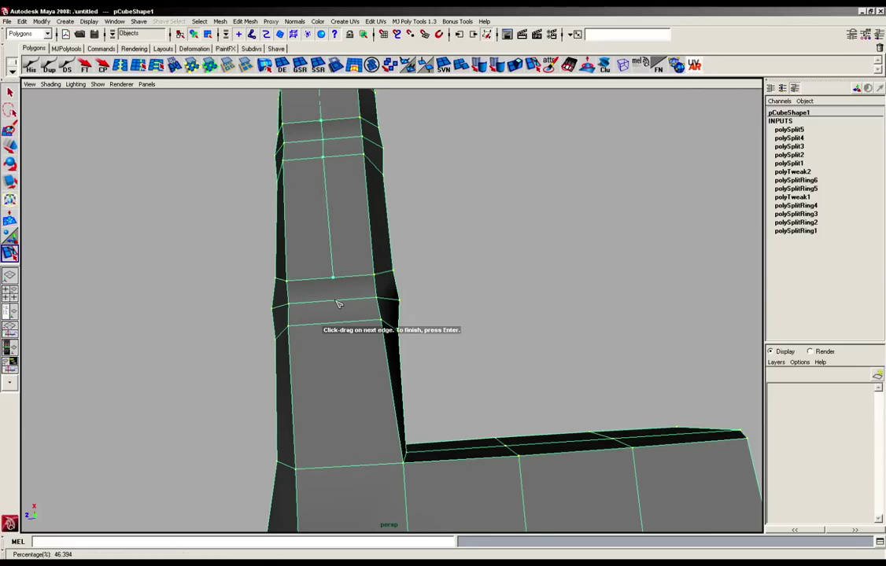
pyautogui.keyDown('alt'); pyautogui.moveTo(343, 320); pyautogui.dragTo(332, 335); pyautogui.keyUp('alt')
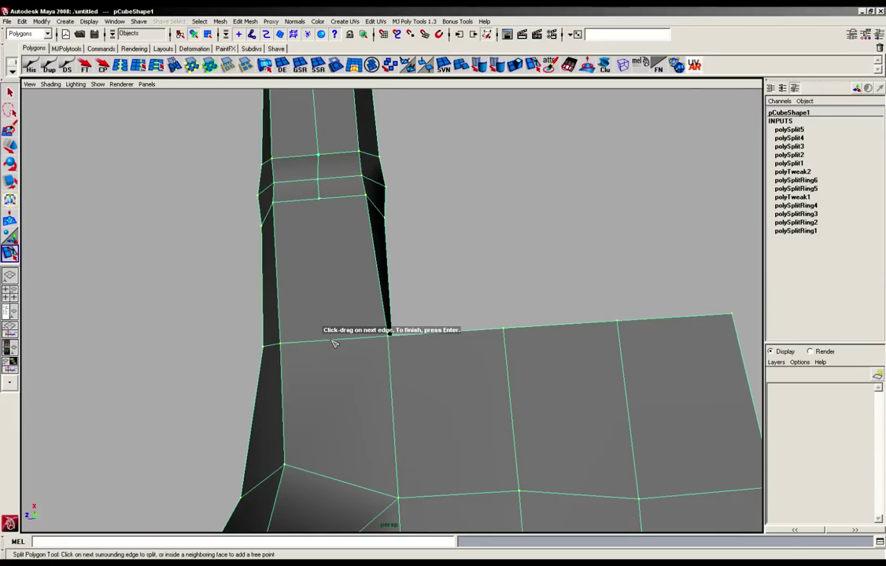
pyautogui.click(332, 341)
pyautogui.press('Return')
# - Select the whole hand object and delete its construction history
pyautogui.keyDown('alt'); pyautogui.moveTo(397, 268); pyautogui.dragTo(342, 257); pyautogui.keyUp('alt')
pyautogui.press('q')
pyautogui.click(350, 247)
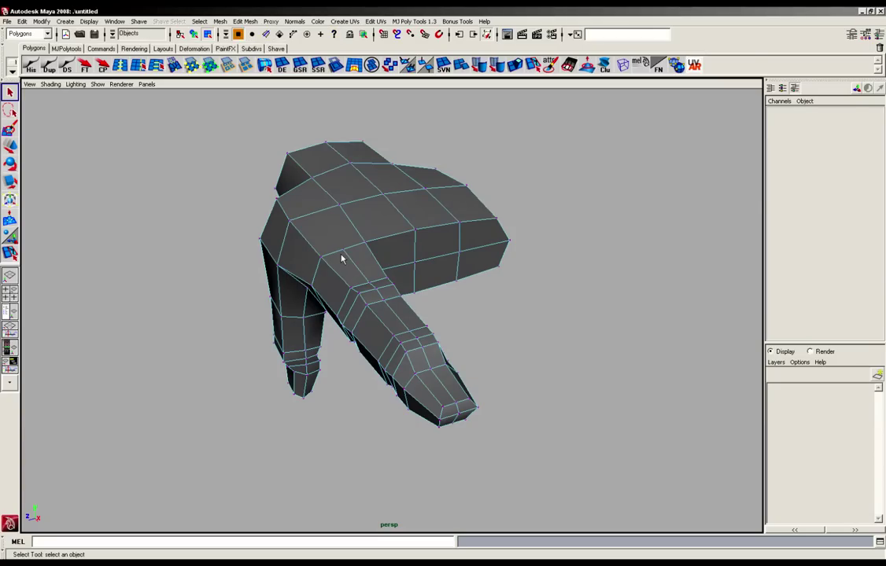
pyautogui.click(341, 259)
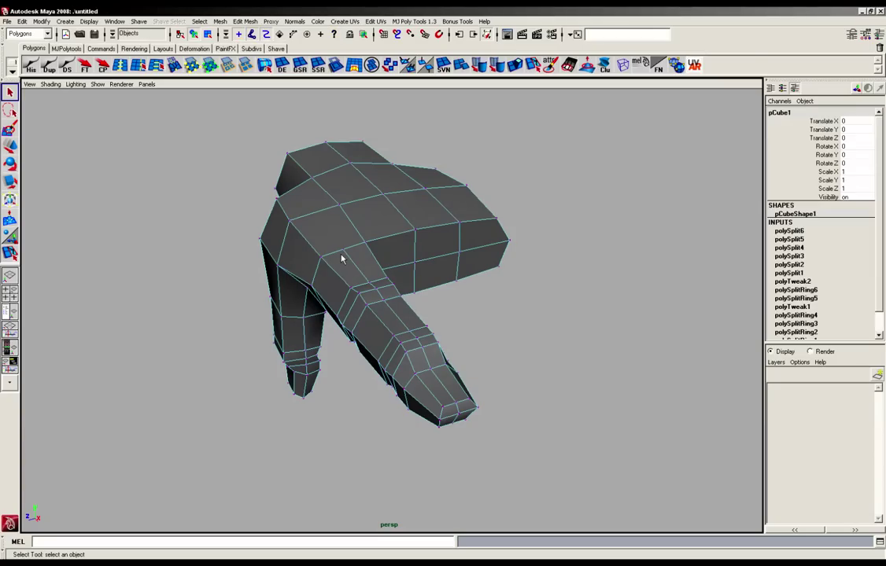
pyautogui.click(32, 66)
# - Select the vertices at the end of the finger for moving
pyautogui.keyDown('alt'); pyautogui.moveTo(376, 338); pyautogui.dragTo(395, 344, button='right'); pyautogui.keyUp('alt')
pyautogui.keyDown('alt'); pyautogui.moveTo(395, 344); pyautogui.dragTo(373, 338); pyautogui.keyUp('alt')
pyautogui.moveTo(377, 371); pyautogui.dragTo(348, 368, button='right')
pyautogui.moveTo(348, 361); pyautogui.dragTo(375, 399)
pyautogui.keyDown('shift'); pyautogui.moveTo(432, 362); pyautogui.dragTo(399, 297); pyautogui.keyUp('shift')
pyautogui.press('w')
# - Select the centre edges along the top of the finger and raise them to round its back
pyautogui.moveTo(402, 266); pyautogui.dragTo(391, 277, button='right')
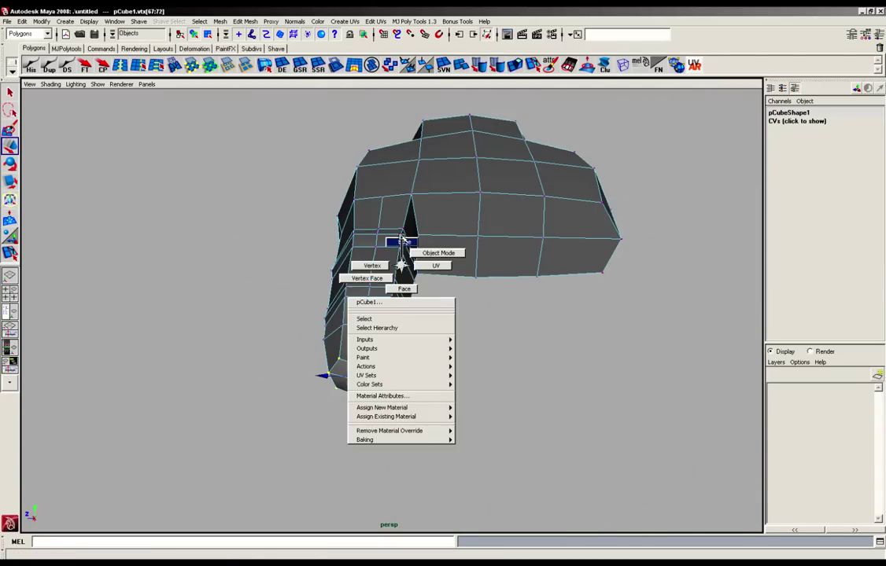
pyautogui.keyDown('alt'); pyautogui.moveTo(392, 277); pyautogui.dragTo(419, 239); pyautogui.keyUp('alt')
pyautogui.press('F10')
pyautogui.click(444, 227)
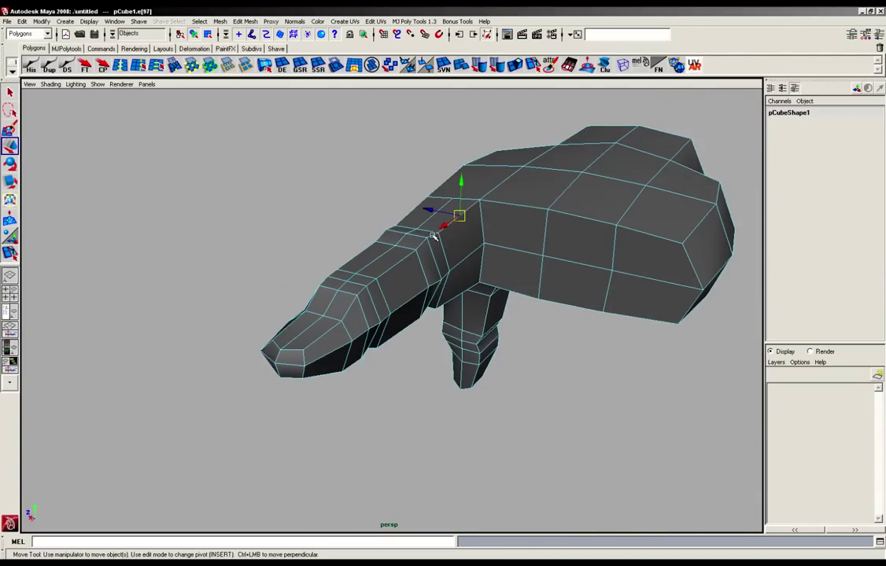
pyautogui.keyDown('shift'); pyautogui.click(433, 235); pyautogui.keyUp('shift')
pyautogui.moveTo(422, 246); pyautogui.dragTo(352, 272, button='middle')
pyautogui.keyDown('alt'); pyautogui.moveTo(371, 286); pyautogui.dragTo(403, 309); pyautogui.keyUp('alt')
pyautogui.moveTo(399, 308); pyautogui.dragTo(353, 279, button='middle')
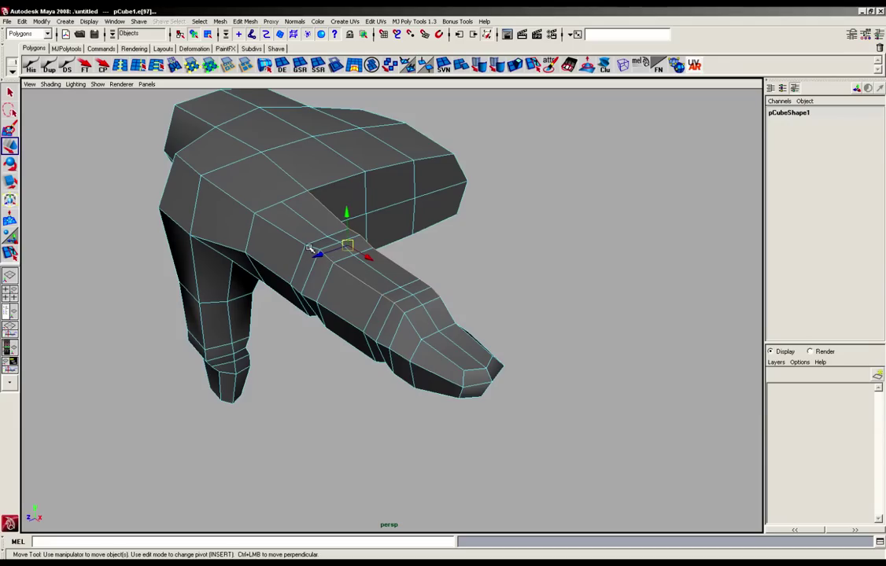
pyautogui.moveTo(313, 247); pyautogui.dragTo(341, 224, button='middle')
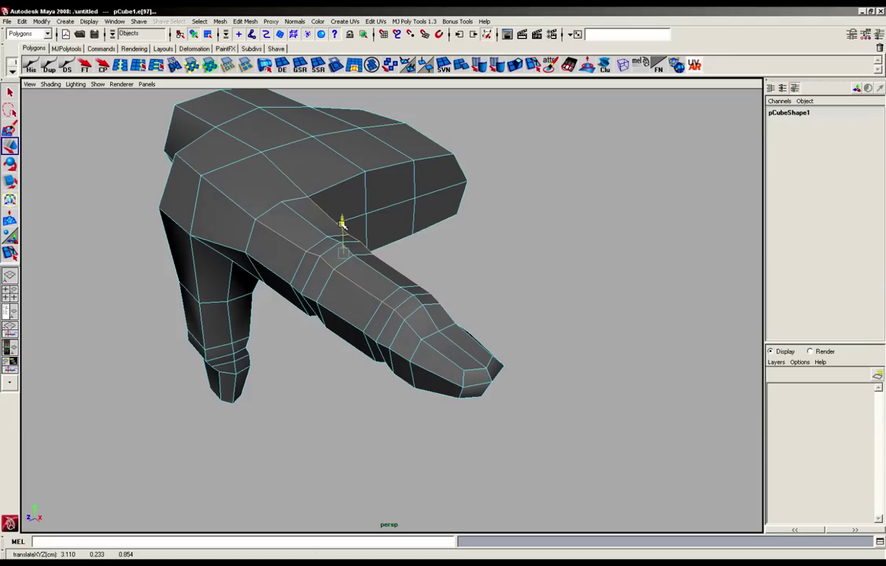
# - Select the centre edges along the finger's underside and move them to round the underside
pyautogui.keyDown('alt'); pyautogui.moveTo(341, 224); pyautogui.dragTo(293, 285); pyautogui.keyUp('alt')
pyautogui.click(283, 311)
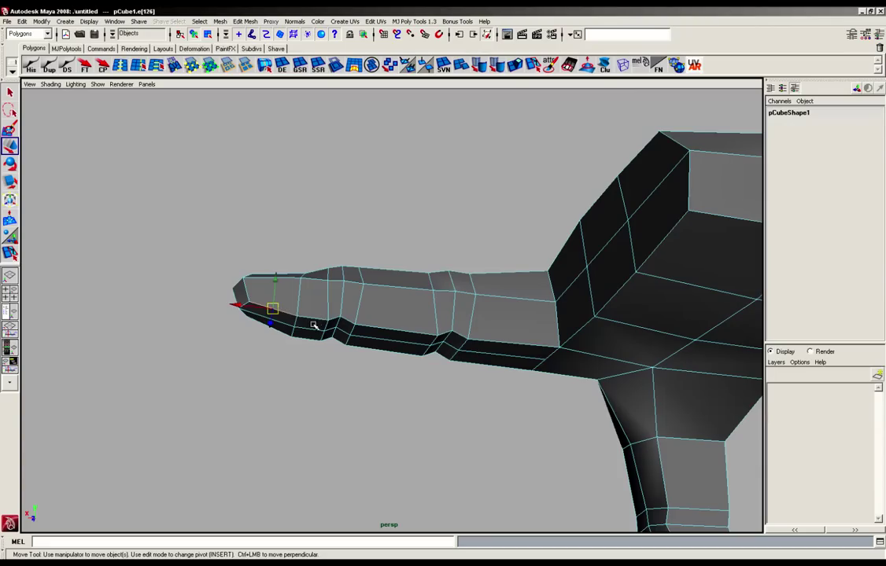
pyautogui.moveTo(315, 320); pyautogui.dragTo(398, 333, button='middle')
pyautogui.click(338, 319)
pyautogui.click(431, 354)
# - Select the fingertip's end vertices and move them along the finger's length
pyautogui.keyDown('alt'); pyautogui.moveTo(277, 331); pyautogui.dragTo(480, 283); pyautogui.keyUp('alt')
pyautogui.moveTo(469, 357); pyautogui.dragTo(510, 277)
pyautogui.keyDown('alt'); pyautogui.moveTo(509, 277); pyautogui.dragTo(486, 355); pyautogui.keyUp('alt')
pyautogui.click(520, 318)
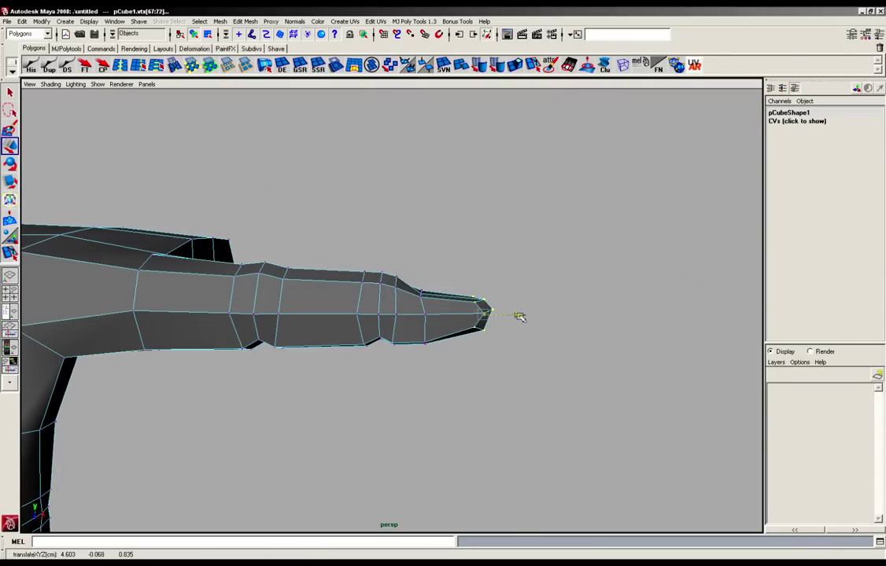
pyautogui.keyDown('alt'); pyautogui.moveTo(517, 316); pyautogui.dragTo(499, 307); pyautogui.keyUp('alt')
# - Select the four vertex rows around the end knuckle and shift them along the finger's length
pyautogui.keyDown('alt'); pyautogui.moveTo(481, 271); pyautogui.dragTo(235, 302); pyautogui.keyUp('alt')
pyautogui.moveTo(356, 242); pyautogui.dragTo(427, 357)
pyautogui.moveTo(357, 305); pyautogui.dragTo(527, 354)
pyautogui.keyDown('alt'); pyautogui.moveTo(496, 350); pyautogui.dragTo(532, 330, button='middle'); pyautogui.keyUp('alt')
pyautogui.keyDown('alt'); pyautogui.moveTo(532, 330); pyautogui.dragTo(351, 328, button='right'); pyautogui.keyUp('alt')
pyautogui.keyDown('alt'); pyautogui.moveTo(351, 328); pyautogui.dragTo(476, 344, button='middle'); pyautogui.keyUp('alt')
pyautogui.keyDown('alt'); pyautogui.moveTo(476, 343); pyautogui.dragTo(399, 376); pyautogui.keyUp('alt')
pyautogui.keyDown('alt'); pyautogui.moveTo(399, 377); pyautogui.dragTo(342, 297, button='middle'); pyautogui.keyUp('alt')
pyautogui.keyDown('alt'); pyautogui.moveTo(396, 381); pyautogui.dragTo(413, 376); pyautogui.keyUp('alt')
pyautogui.press('f')
pyautogui.keyDown('alt'); pyautogui.moveTo(372, 367); pyautogui.dragTo(415, 358, button='right'); pyautogui.keyUp('alt')
pyautogui.keyDown('alt'); pyautogui.moveTo(384, 356); pyautogui.dragTo(383, 332, button='middle'); pyautogui.keyUp('alt')
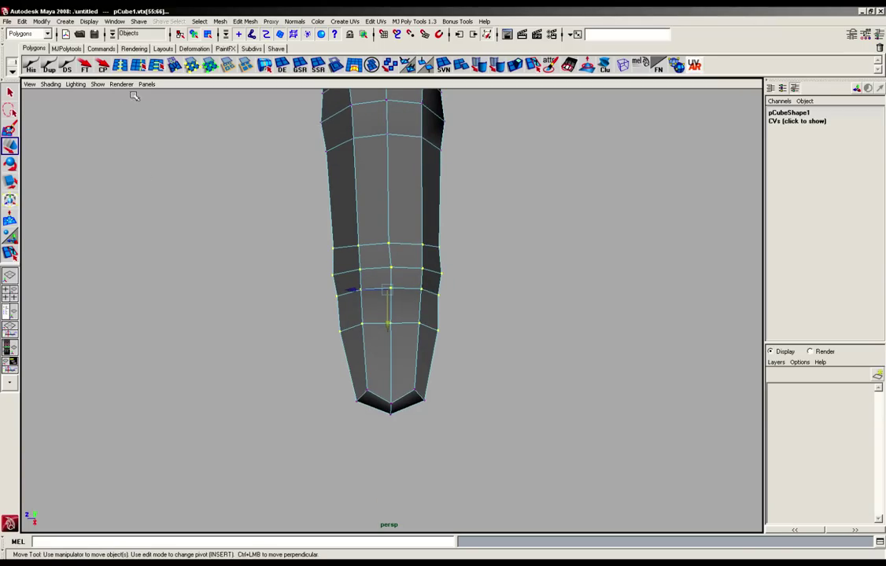
# - Insert an edge loop around the fingertip segment, midway between the last knuckle row and the tip
pyautogui.press('y')
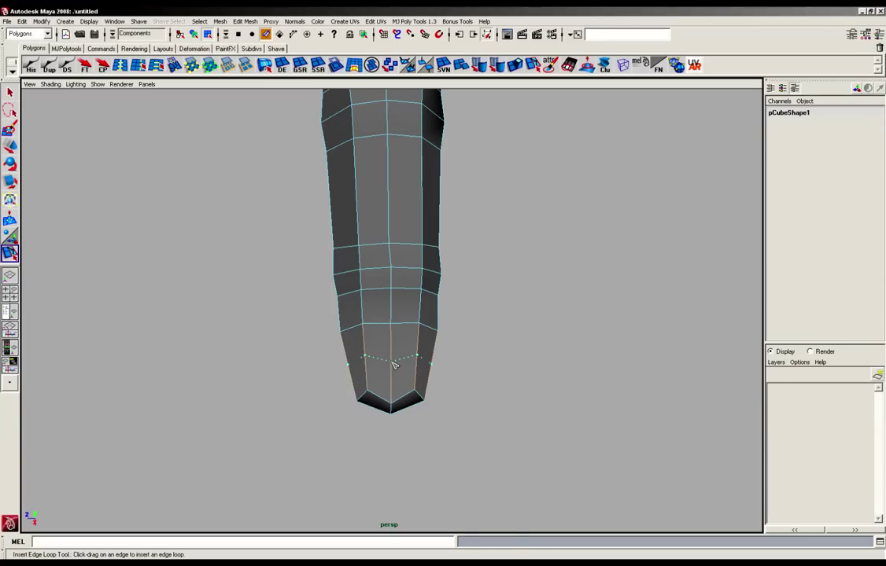
pyautogui.click(395, 364)
pyautogui.keyDown('alt'); pyautogui.moveTo(415, 360); pyautogui.dragTo(357, 294); pyautogui.keyUp('alt')
pyautogui.keyDown('alt'); pyautogui.moveTo(358, 293); pyautogui.dragTo(352, 374, button='middle'); pyautogui.keyUp('alt')
pyautogui.keyDown('alt'); pyautogui.moveTo(351, 373); pyautogui.dragTo(415, 338, button='right'); pyautogui.keyUp('alt')
pyautogui.keyDown('alt'); pyautogui.moveTo(415, 339); pyautogui.dragTo(415, 405); pyautogui.keyUp('alt')
pyautogui.keyDown('alt'); pyautogui.moveTo(353, 400); pyautogui.dragTo(577, 383); pyautogui.keyUp('alt')
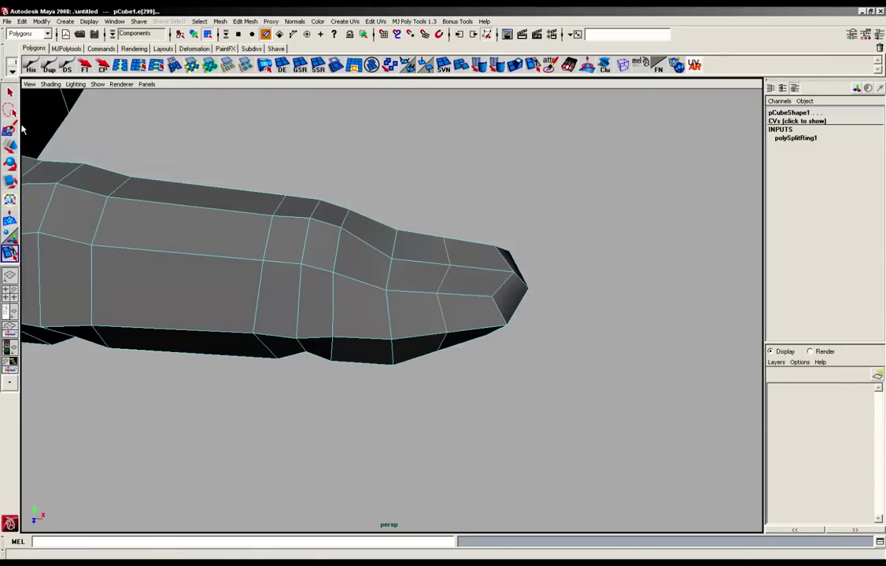
# - Slide the outer side vertices of the row at the nail's base along the finger to straighten that row
pyautogui.click(11, 147)
pyautogui.keyDown('alt'); pyautogui.moveTo(450, 331); pyautogui.dragTo(456, 284); pyautogui.keyUp('alt')
pyautogui.moveTo(456, 284); pyautogui.dragTo(431, 284, button='right')
pyautogui.click(452, 279)
pyautogui.keyDown('alt'); pyautogui.moveTo(478, 283); pyautogui.dragTo(449, 346); pyautogui.keyUp('alt')
pyautogui.click(448, 299)
pyautogui.keyDown('alt'); pyautogui.moveTo(448, 299); pyautogui.dragTo(424, 299); pyautogui.keyUp('alt')
pyautogui.click(382, 305)
pyautogui.keyDown('shift'); pyautogui.click(398, 313); pyautogui.keyUp('shift')
pyautogui.moveTo(433, 299); pyautogui.dragTo(379, 364)
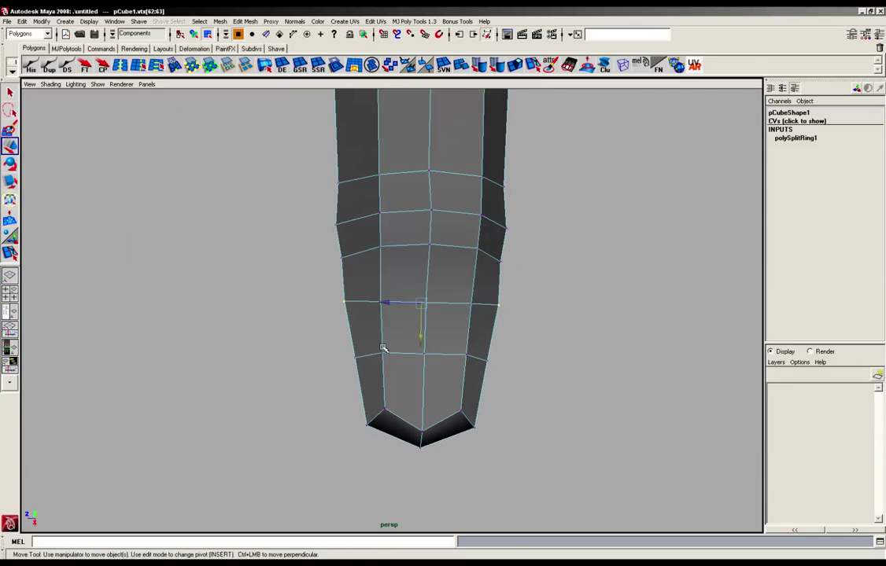
# - Scale the new loop's two top vertices apart and move the nail base's centre vertex back toward the knuckle
pyautogui.click(383, 354)
pyautogui.click(424, 354)
pyautogui.press('r')
pyautogui.moveTo(476, 356); pyautogui.dragTo(471, 356)
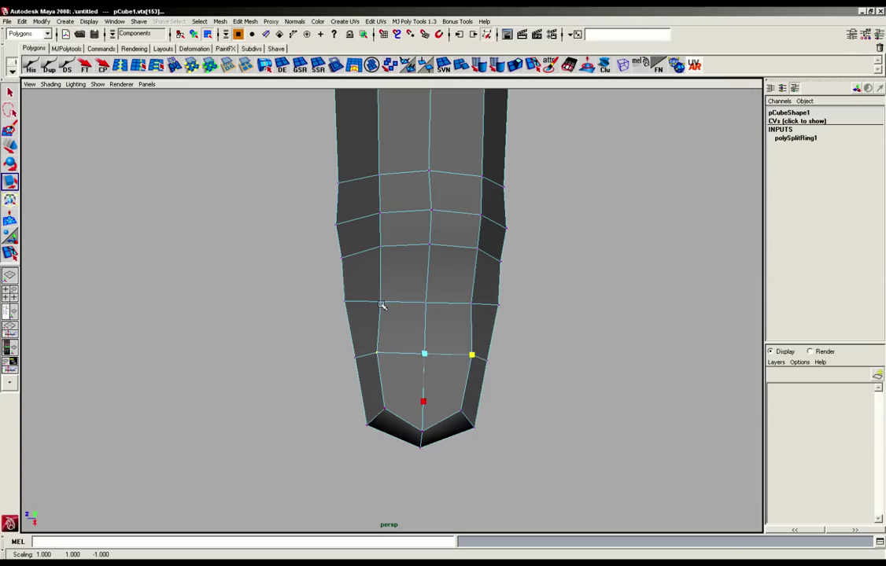
pyautogui.click(426, 302)
pyautogui.press('w')
pyautogui.moveTo(427, 336); pyautogui.dragTo(427, 325)
# - Scale the two side vertices at the nail's base slightly apart across the finger
pyautogui.click(470, 302)
pyautogui.keyDown('shift'); pyautogui.click(382, 301); pyautogui.keyUp('shift')
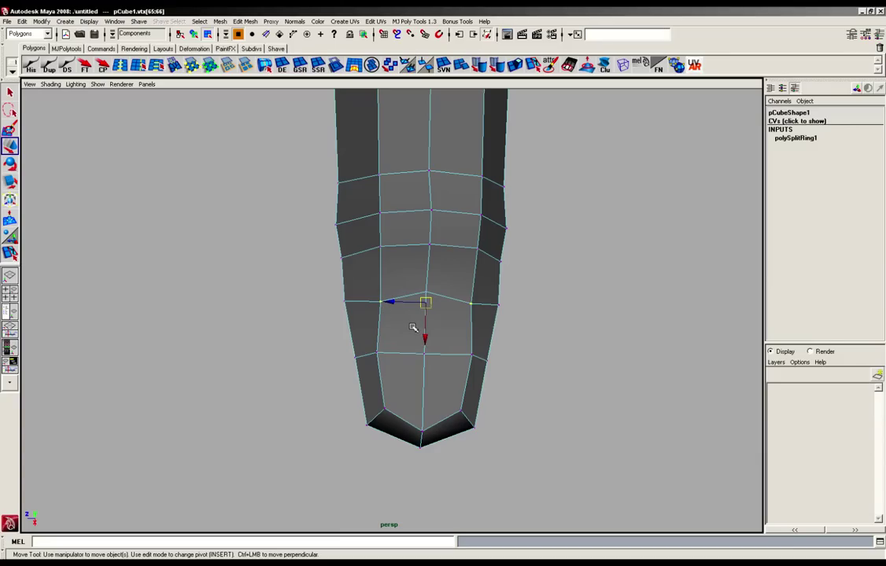
pyautogui.press('r')
pyautogui.click(472, 304)
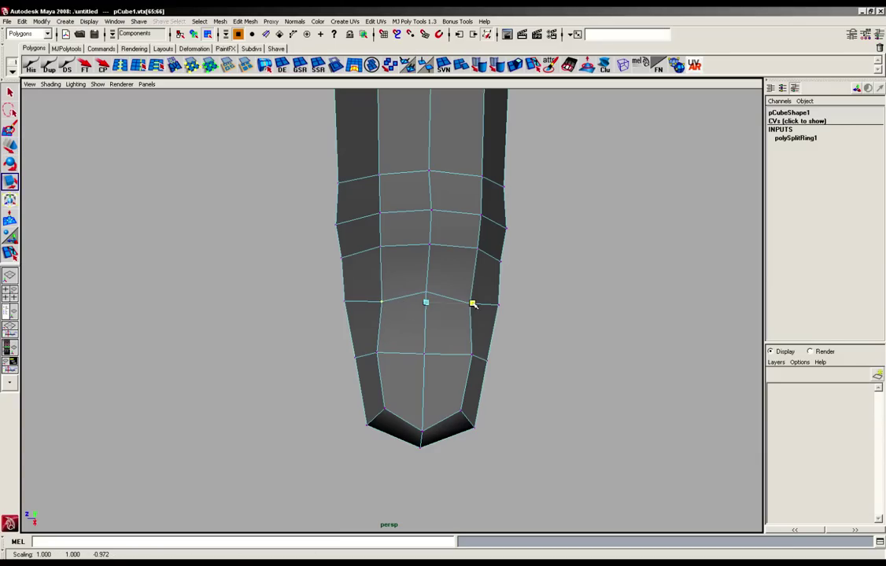
# - Scale the four vertices along the nail's middle and front sides apart to widen the nail area
pyautogui.click(377, 353)
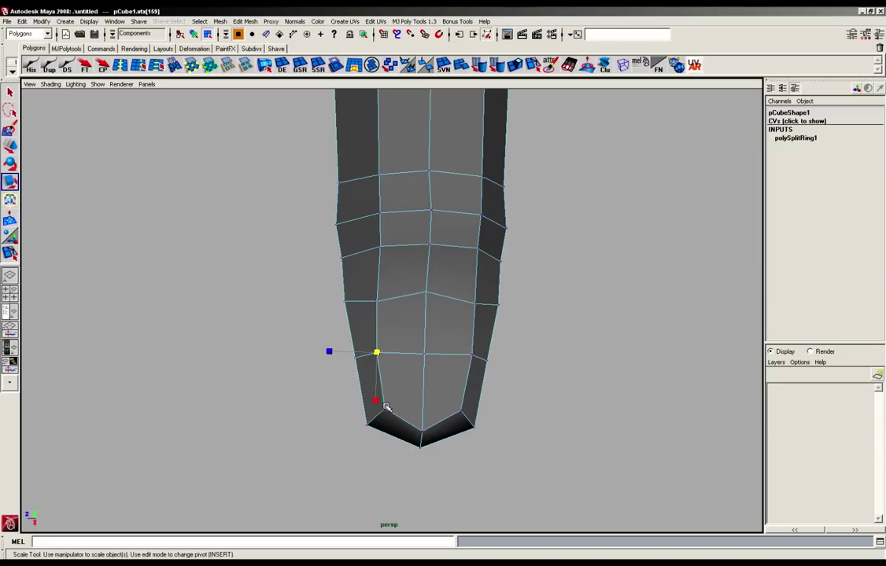
pyautogui.click(385, 408)
pyautogui.keyDown('shift'); pyautogui.click(462, 410); pyautogui.keyUp('shift')
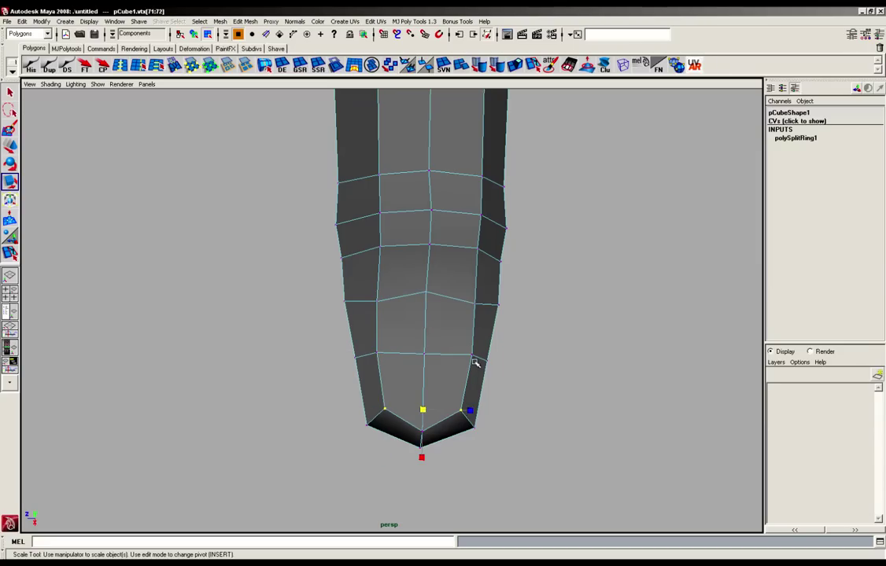
pyautogui.keyDown('shift'); pyautogui.click(472, 355); pyautogui.keyUp('shift')
pyautogui.keyDown('shift'); pyautogui.click(376, 354); pyautogui.keyUp('shift')
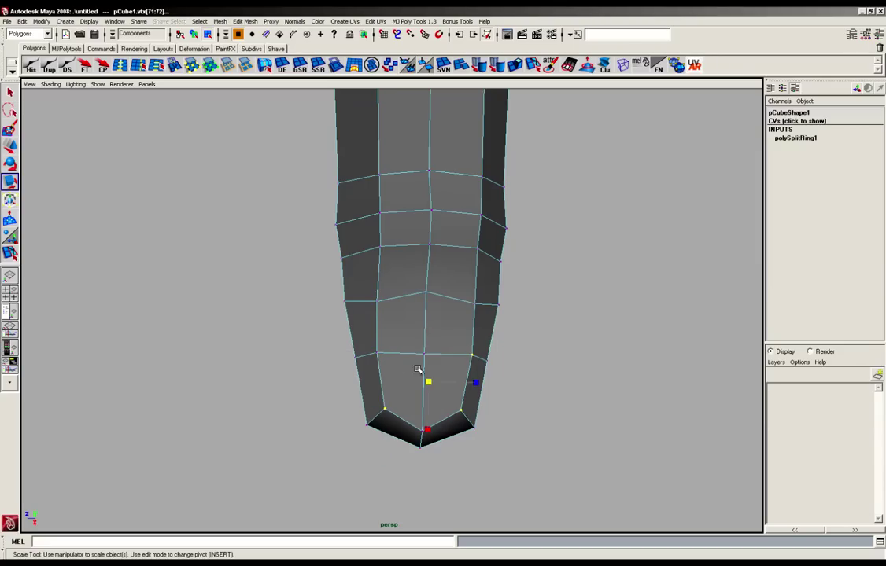
pyautogui.keyDown('shift'); pyautogui.click(377, 354); pyautogui.keyUp('shift')
pyautogui.moveTo(472, 383); pyautogui.dragTo(478, 383)
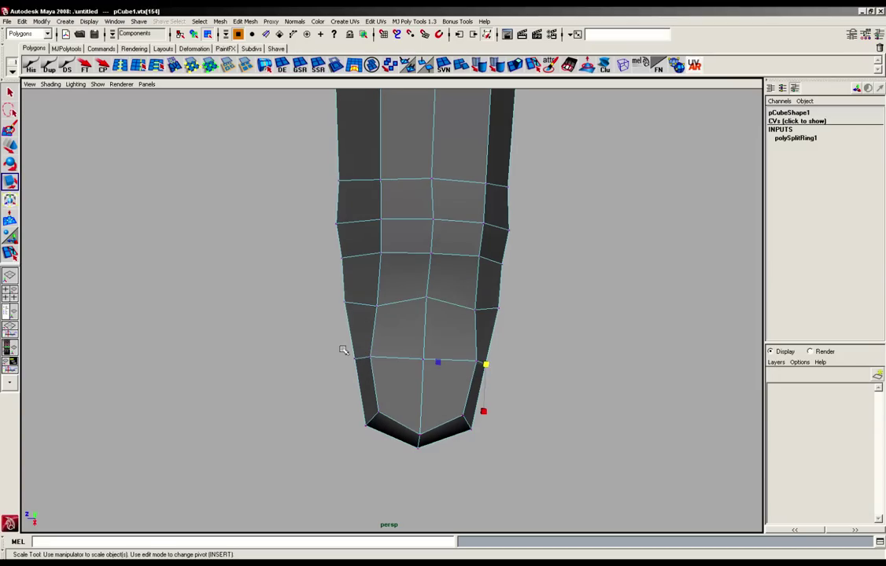
# - Spread the new edge loop's outer side vertices and lower its underside vertices to fill out the fingertip
pyautogui.keyDown('shift'); pyautogui.moveTo(344, 350); pyautogui.dragTo(360, 368); pyautogui.keyUp('shift')
pyautogui.moveTo(466, 365); pyautogui.dragTo(475, 365)
pyautogui.keyDown('alt'); pyautogui.moveTo(409, 329); pyautogui.dragTo(312, 360); pyautogui.keyUp('alt')
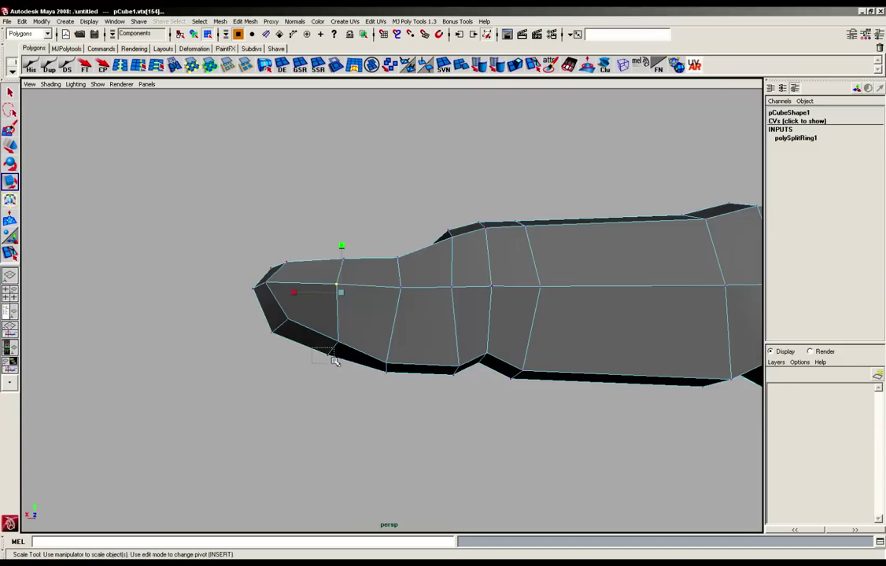
pyautogui.click(335, 358)
pyautogui.press('w')
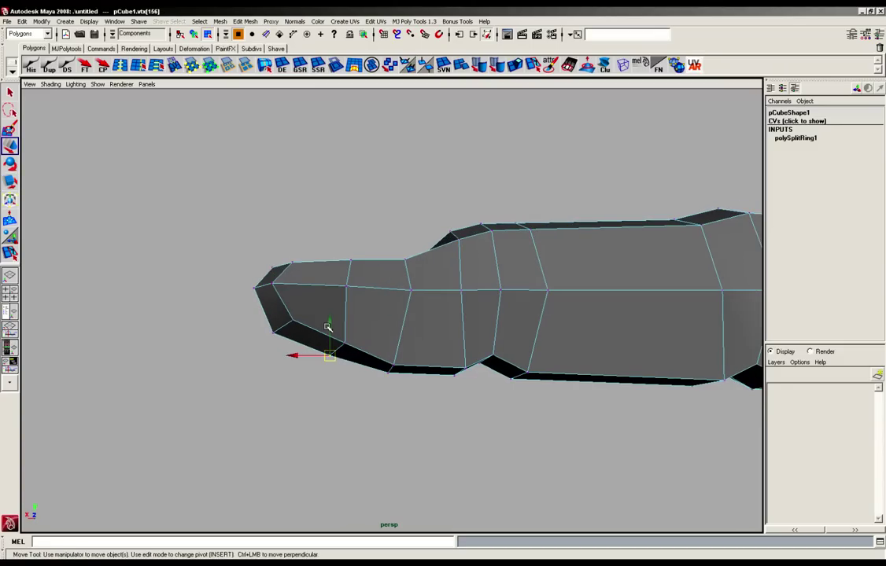
pyautogui.moveTo(327, 323); pyautogui.dragTo(345, 343)
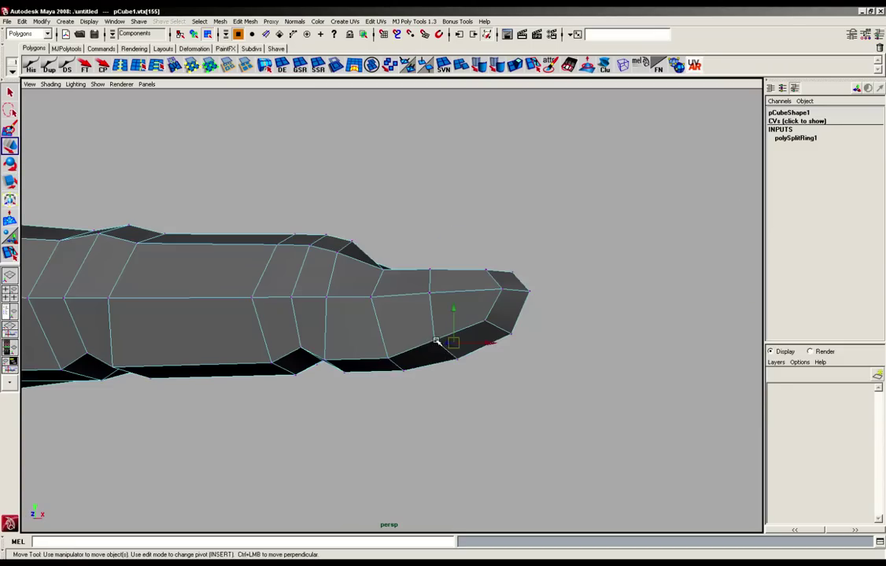
pyautogui.keyDown('shift'); pyautogui.click(438, 340); pyautogui.keyUp('shift')
# - Select the four faces of the nail area on top of the fingertip and extrude them
pyautogui.keyDown('alt'); pyautogui.moveTo(432, 359); pyautogui.dragTo(476, 342); pyautogui.keyUp('alt')
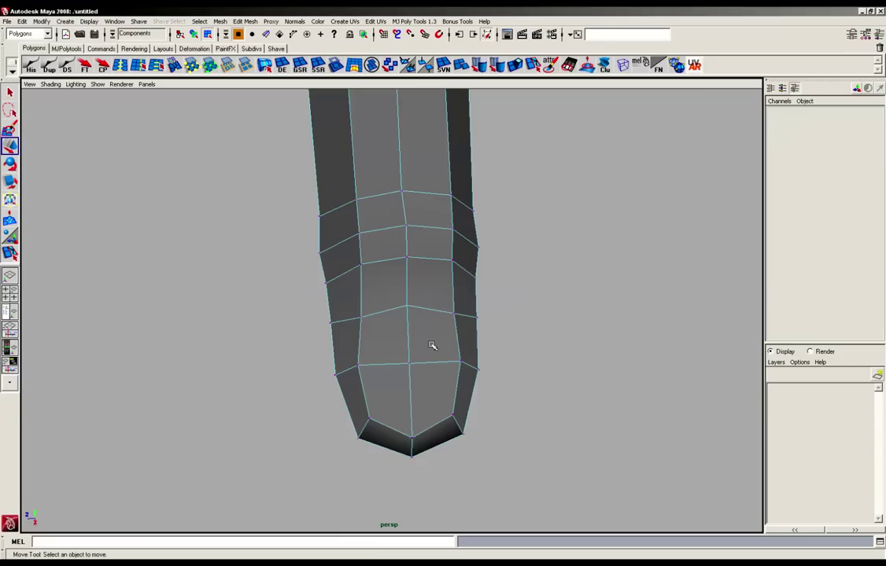
pyautogui.moveTo(432, 345); pyautogui.dragTo(435, 348, button='right')
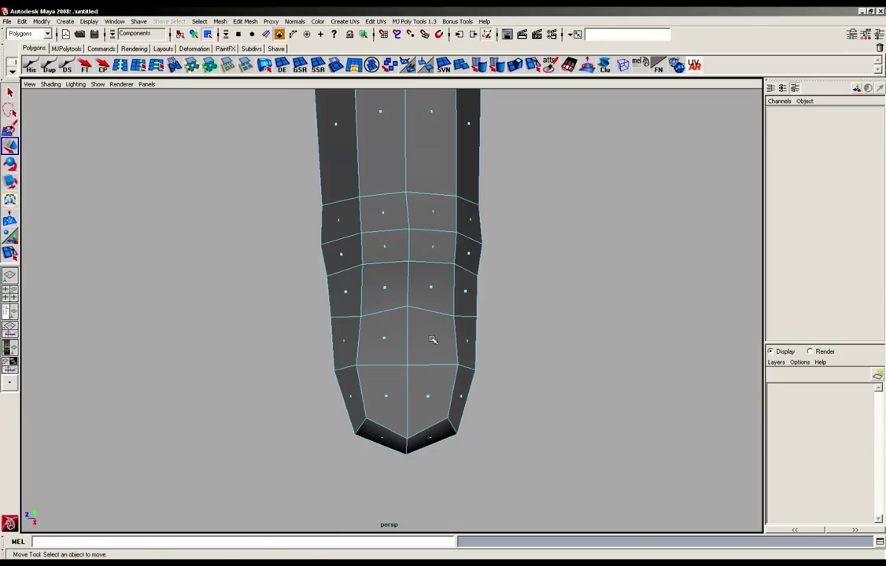
pyautogui.click(430, 340)
pyautogui.keyDown('shift'); pyautogui.click(385, 341); pyautogui.keyUp('shift')
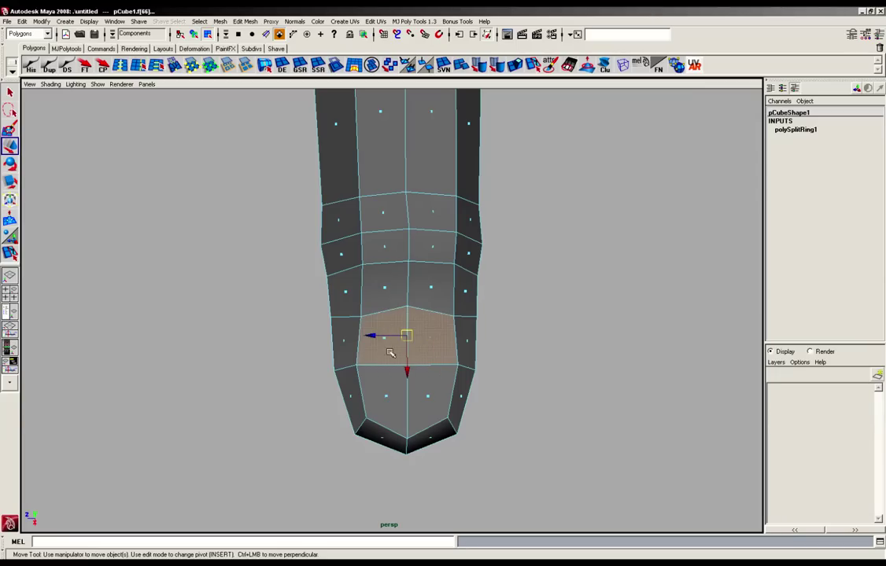
pyautogui.keyDown('alt'); pyautogui.moveTo(384, 402); pyautogui.dragTo(341, 353); pyautogui.keyUp('alt')
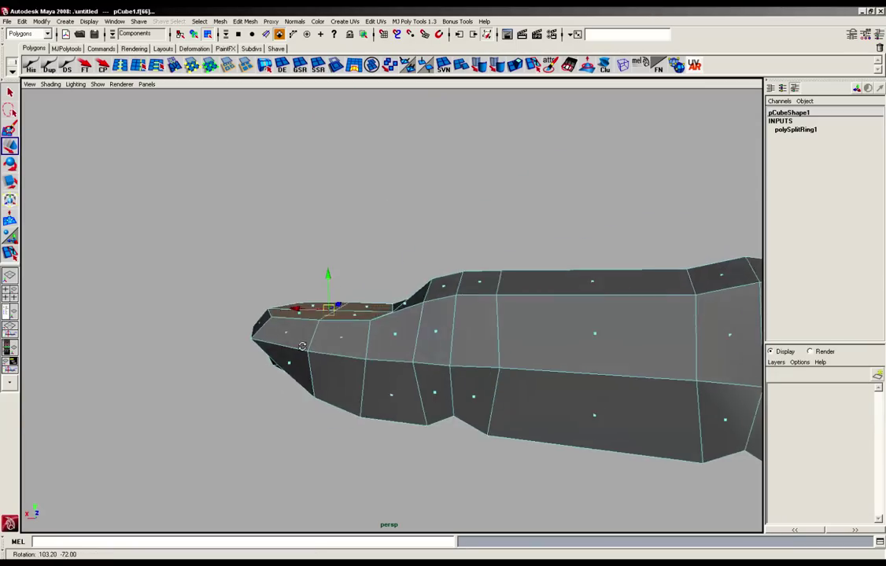
pyautogui.keyDown('alt'); pyautogui.moveTo(322, 347); pyautogui.dragTo(354, 421); pyautogui.keyUp('alt')
pyautogui.click(513, 66)
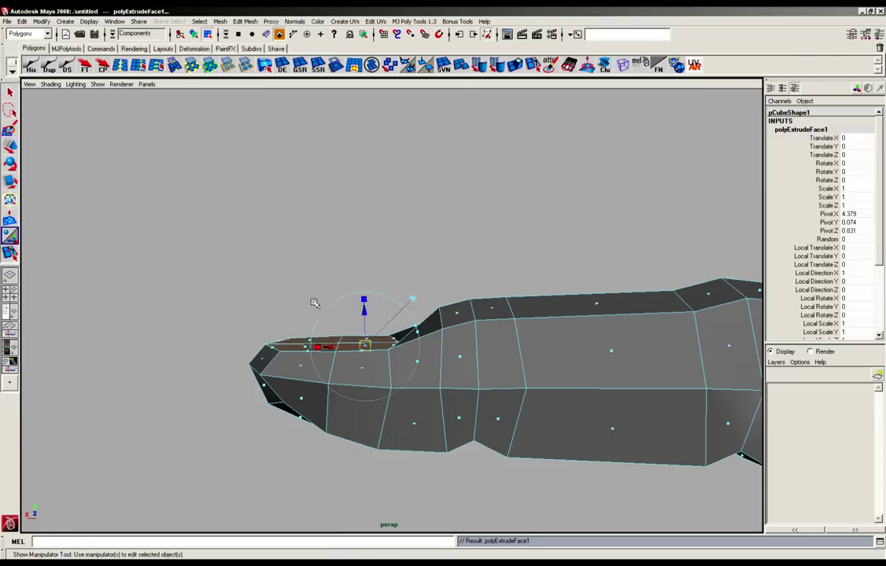
# - Scale the extruded nail faces inward to 0.933 in X and Y and 0.913 in Z
pyautogui.keyDown('alt'); pyautogui.moveTo(312, 298); pyautogui.dragTo(474, 297); pyautogui.keyUp('alt')
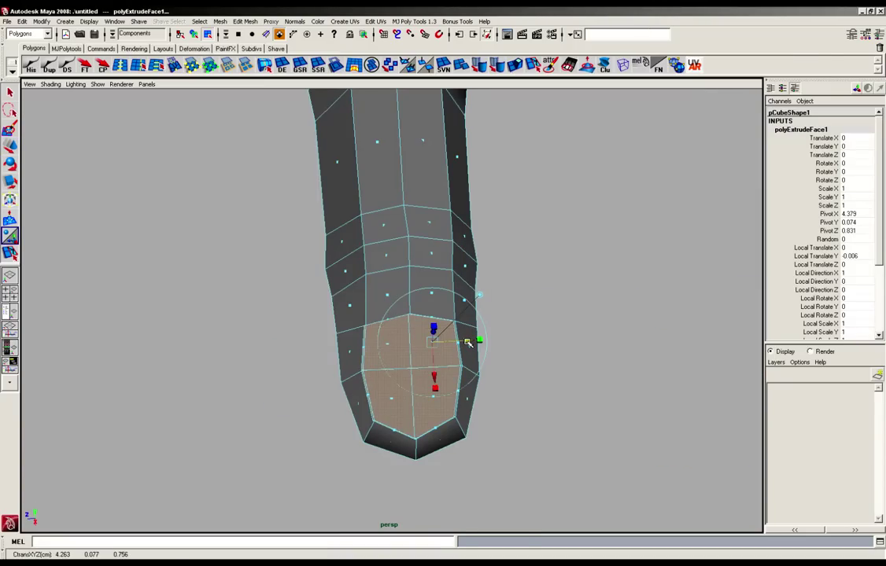
pyautogui.moveTo(468, 343); pyautogui.dragTo(486, 342)
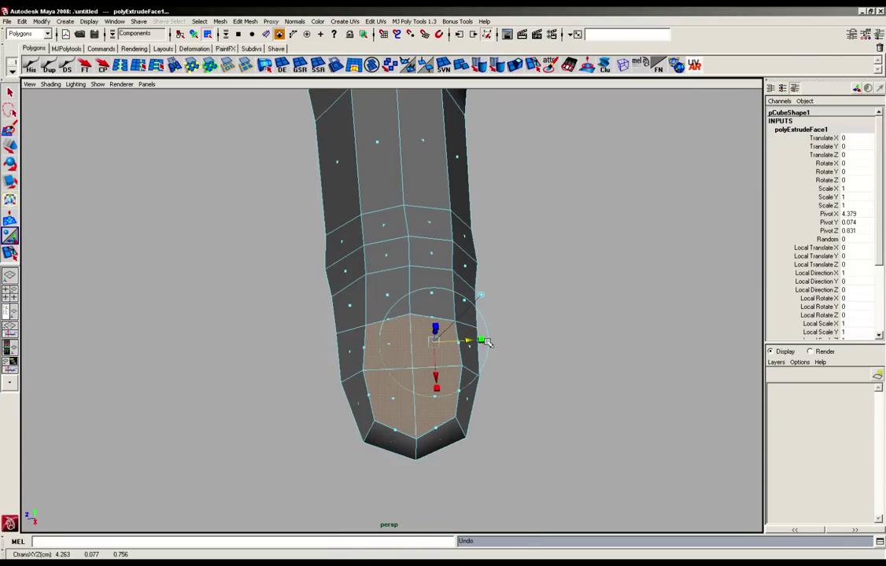
pyautogui.click(481, 296)
pyautogui.click(364, 376)
pyautogui.moveTo(416, 376); pyautogui.dragTo(441, 339)
# - Extrude the nail faces a second time and raise them 0.023 in Y
pyautogui.press('e')
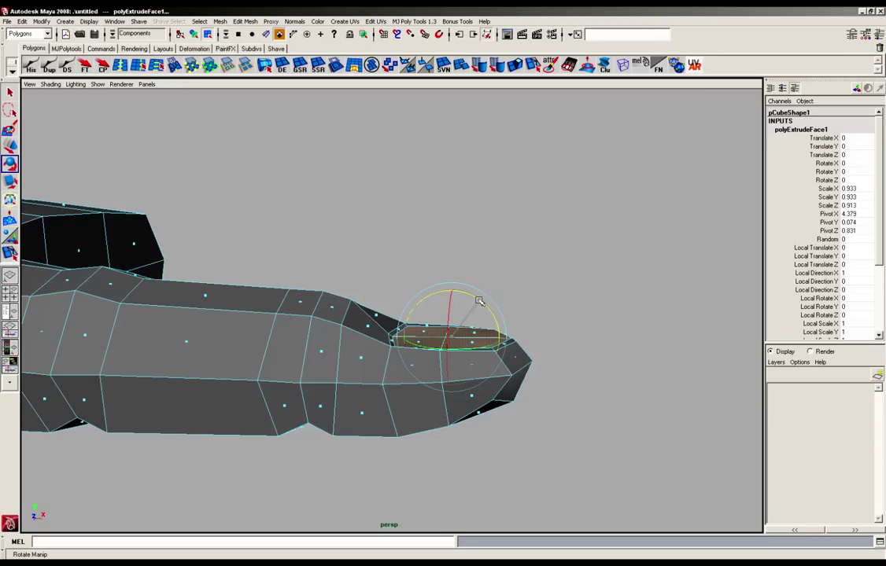
pyautogui.keyDown('alt'); pyautogui.moveTo(476, 335); pyautogui.dragTo(451, 298); pyautogui.keyUp('alt')
pyautogui.press('w')
pyautogui.press('g')
pyautogui.click(497, 286)
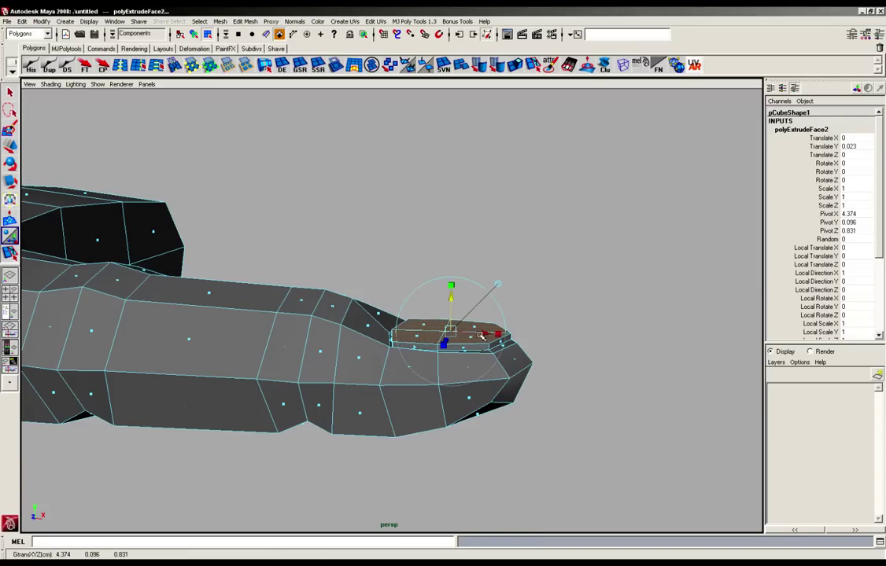
pyautogui.moveTo(484, 335); pyautogui.dragTo(413, 299)
# - Scale the two side vertices at the base of the raised nail closer together across the finger
pyautogui.keyDown('alt'); pyautogui.moveTo(413, 299); pyautogui.dragTo(394, 237, button='middle'); pyautogui.keyUp('alt')
pyautogui.keyDown('alt'); pyautogui.moveTo(393, 237); pyautogui.dragTo(609, 245, button='right'); pyautogui.keyUp('alt')
pyautogui.keyDown('alt'); pyautogui.moveTo(430, 263); pyautogui.dragTo(437, 250); pyautogui.keyUp('alt')
pyautogui.moveTo(437, 249); pyautogui.dragTo(401, 249, button='right')
pyautogui.keyDown('alt'); pyautogui.moveTo(318, 213); pyautogui.dragTo(287, 203); pyautogui.keyUp('alt')
pyautogui.click(324, 230)
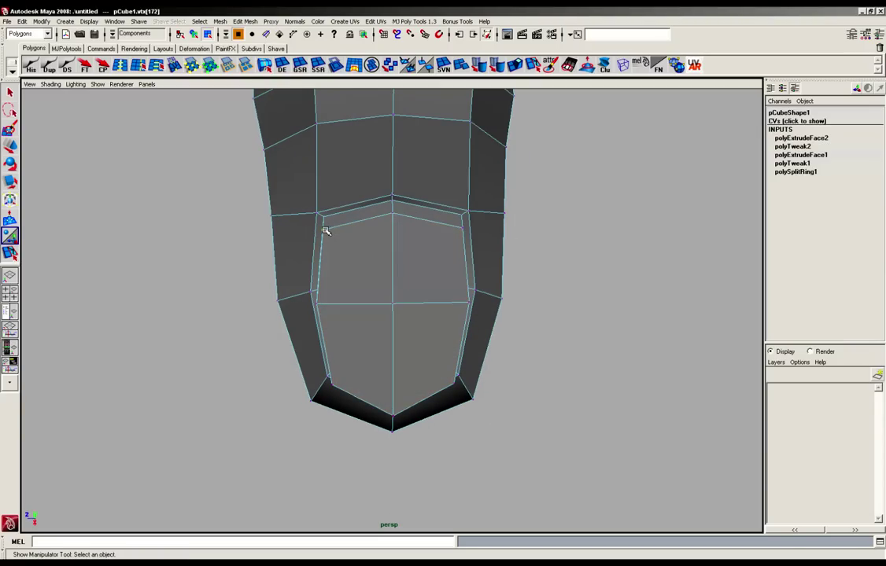
pyautogui.keyDown('shift'); pyautogui.click(462, 229); pyautogui.keyUp('shift')
pyautogui.press('r')
pyautogui.moveTo(441, 228); pyautogui.dragTo(427, 228)
# - Scale the raised nail's middle side vertices and its front side vertices inward across the finger
pyautogui.click(467, 303)
pyautogui.keyDown('shift'); pyautogui.click(317, 303); pyautogui.keyUp('shift')
pyautogui.moveTo(440, 302); pyautogui.dragTo(430, 302)
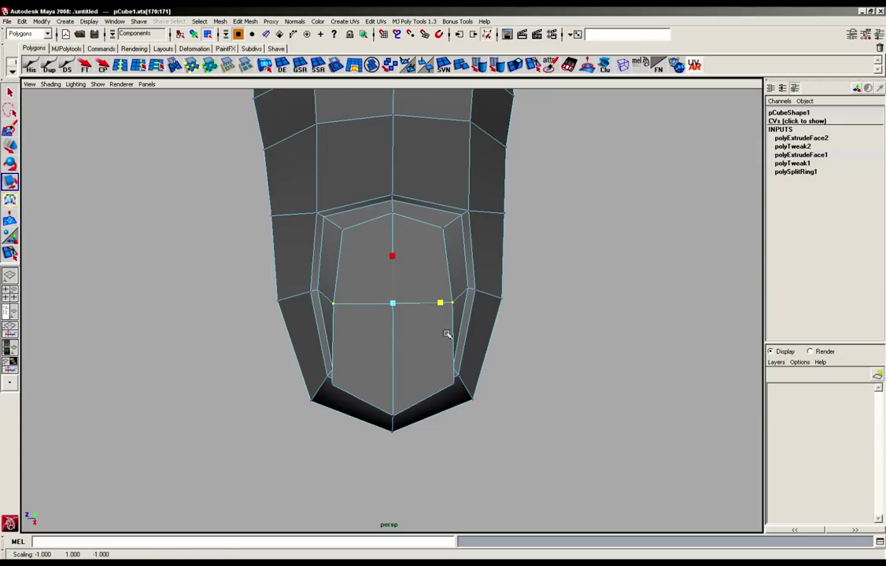
pyautogui.click(454, 382)
pyautogui.keyDown('shift'); pyautogui.click(332, 385); pyautogui.keyUp('shift')
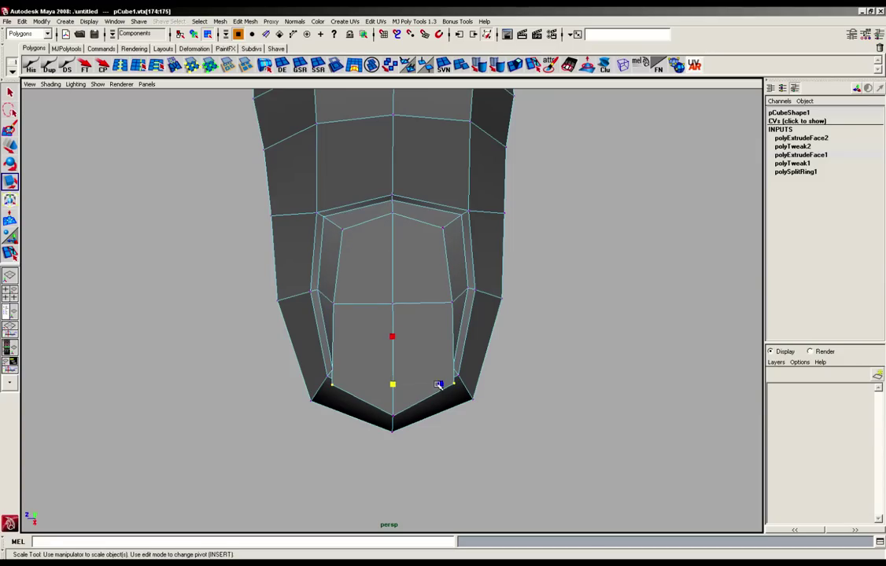
pyautogui.moveTo(438, 384); pyautogui.dragTo(432, 384)
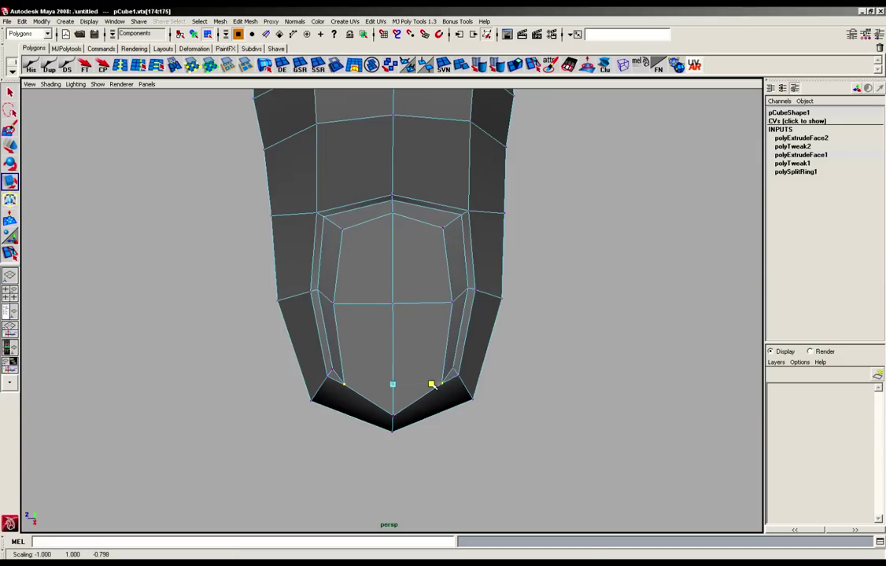
# - Move the raised nail's front centre vertex along the finger
pyautogui.click(393, 415)
pyautogui.keyDown('alt'); pyautogui.moveTo(393, 415); pyautogui.dragTo(523, 371); pyautogui.keyUp('alt')
pyautogui.press('w')
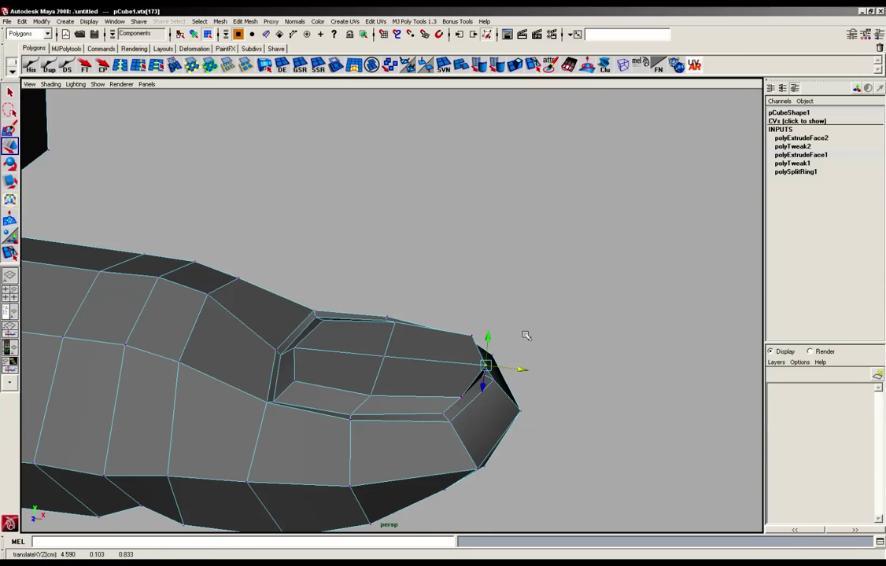
pyautogui.keyDown('alt'); pyautogui.moveTo(523, 325); pyautogui.dragTo(321, 321); pyautogui.keyUp('alt')
pyautogui.keyDown('alt'); pyautogui.moveTo(464, 347); pyautogui.dragTo(364, 338); pyautogui.keyUp('alt')
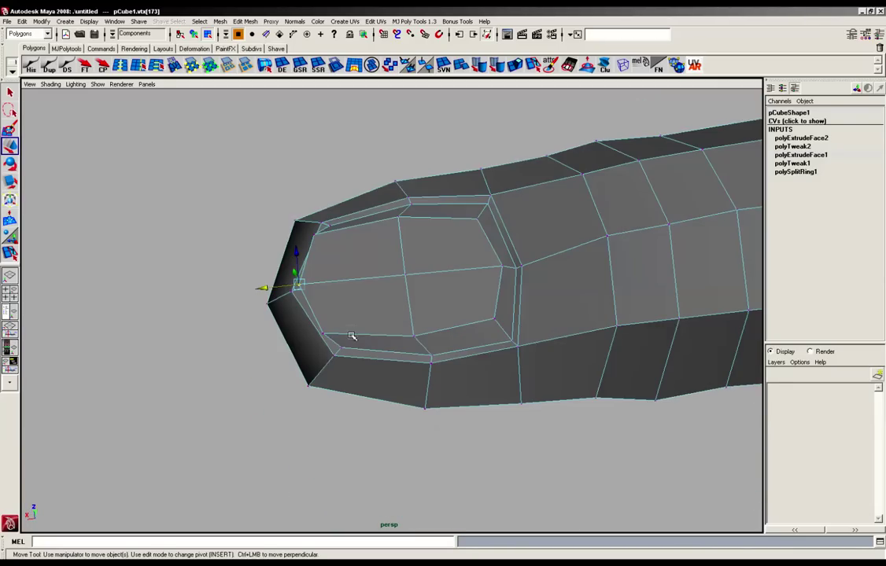
pyautogui.keyDown('alt'); pyautogui.moveTo(317, 370); pyautogui.dragTo(478, 409); pyautogui.keyUp('alt')
# - Lower the three vertices at the base of the raised nail so it sinks into the finger
pyautogui.moveTo(491, 326); pyautogui.dragTo(311, 366)
pyautogui.click(286, 345)
pyautogui.keyDown('shift'); pyautogui.click(274, 312); pyautogui.keyUp('shift')
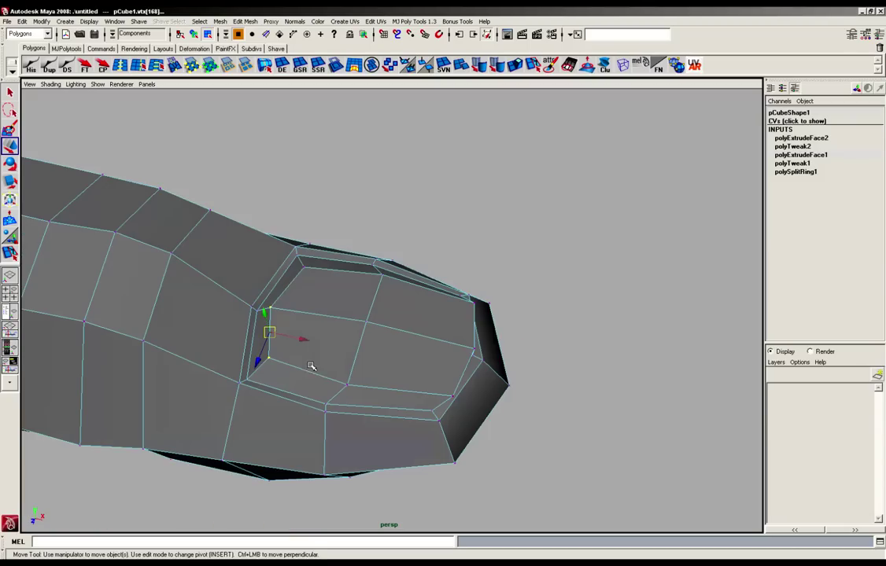
pyautogui.keyDown('shift'); pyautogui.click(304, 269); pyautogui.keyUp('shift')
pyautogui.keyDown('alt'); pyautogui.moveTo(304, 269); pyautogui.dragTo(289, 224); pyautogui.keyUp('alt')
pyautogui.moveTo(284, 275); pyautogui.dragTo(283, 278)
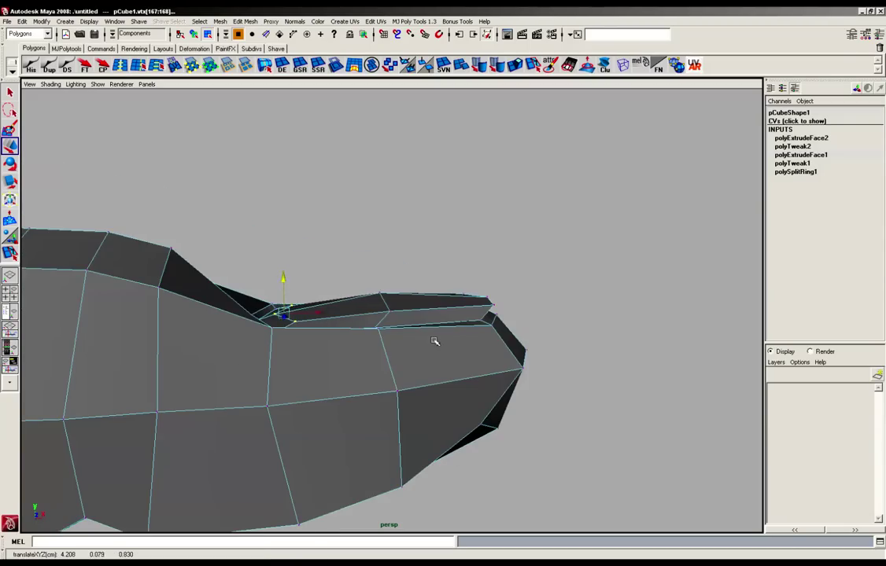
# - Adjust the height of the nail's middle vertices and raise its front centre vertex slightly
pyautogui.keyDown('alt'); pyautogui.moveTo(432, 338); pyautogui.dragTo(354, 291); pyautogui.keyUp('alt')
pyautogui.click(352, 384)
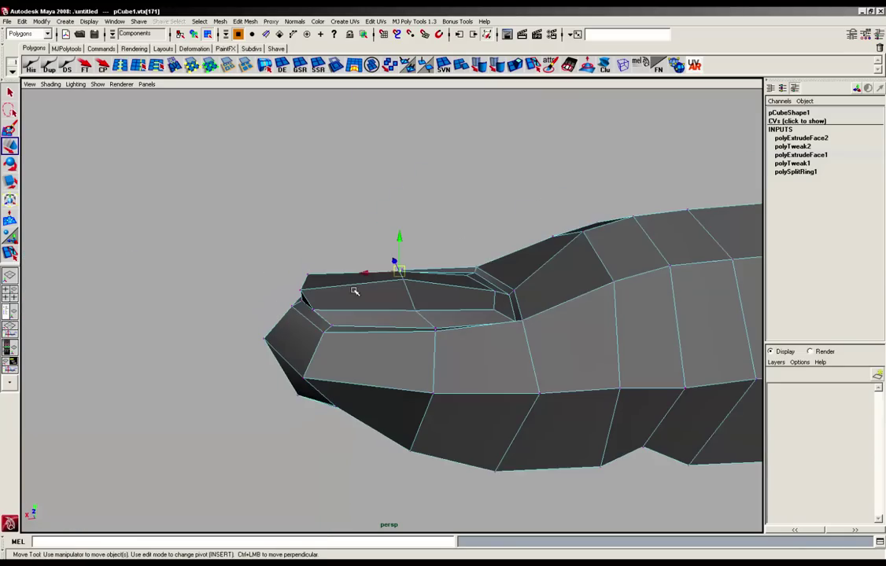
pyautogui.click(414, 309)
pyautogui.keyDown('alt'); pyautogui.moveTo(442, 330); pyautogui.dragTo(414, 303); pyautogui.keyUp('alt')
pyautogui.click(307, 287)
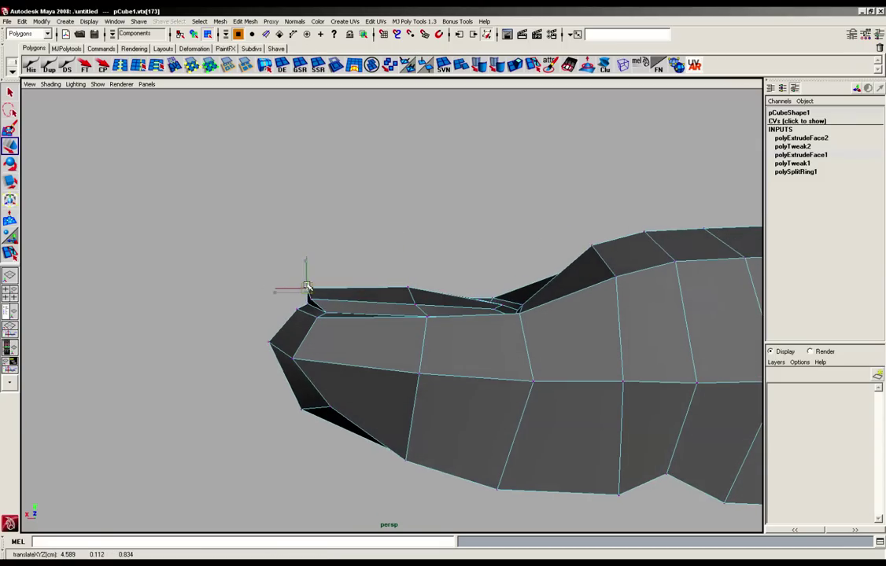
# - Reposition the centre vertices at the nail's front edge and the groove beneath it
pyautogui.click(310, 304)
pyautogui.keyDown('alt'); pyautogui.moveTo(310, 303); pyautogui.dragTo(407, 337); pyautogui.keyUp('alt')
pyautogui.moveTo(307, 306); pyautogui.dragTo(286, 277)
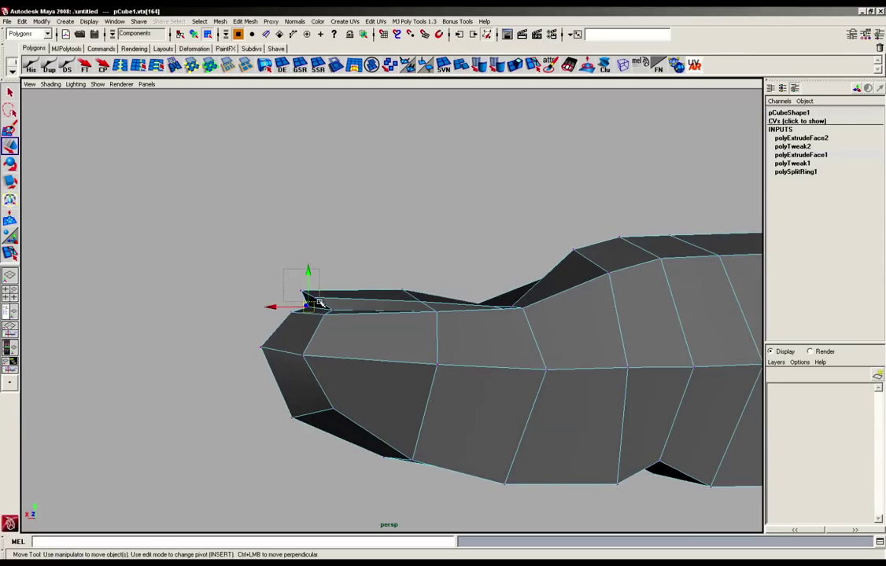
pyautogui.moveTo(320, 303); pyautogui.dragTo(321, 304)
pyautogui.keyDown('alt'); pyautogui.moveTo(318, 307); pyautogui.dragTo(399, 289); pyautogui.keyUp('alt')
# - Move the nail's middle side vertices outward and scale the surrounding rim's side vertices slightly apart
pyautogui.click(425, 288)
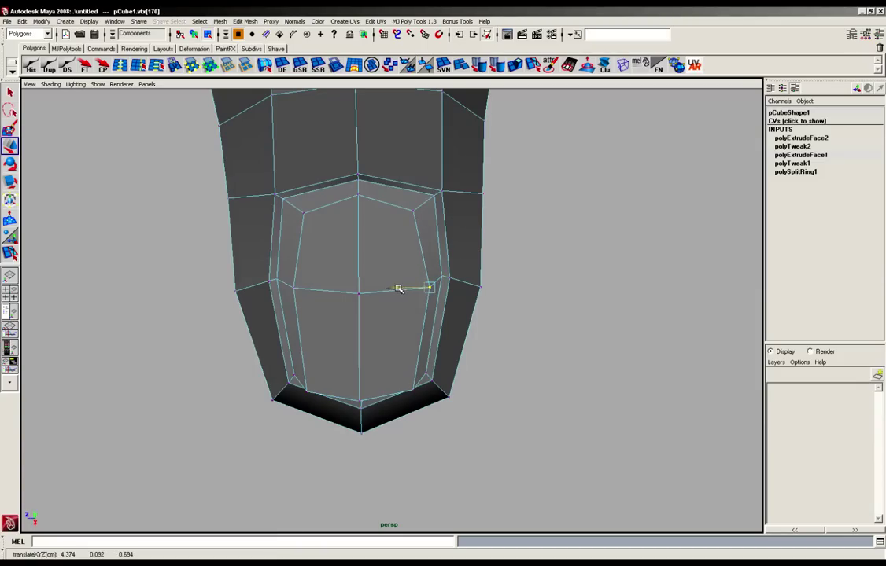
pyautogui.click(271, 281)
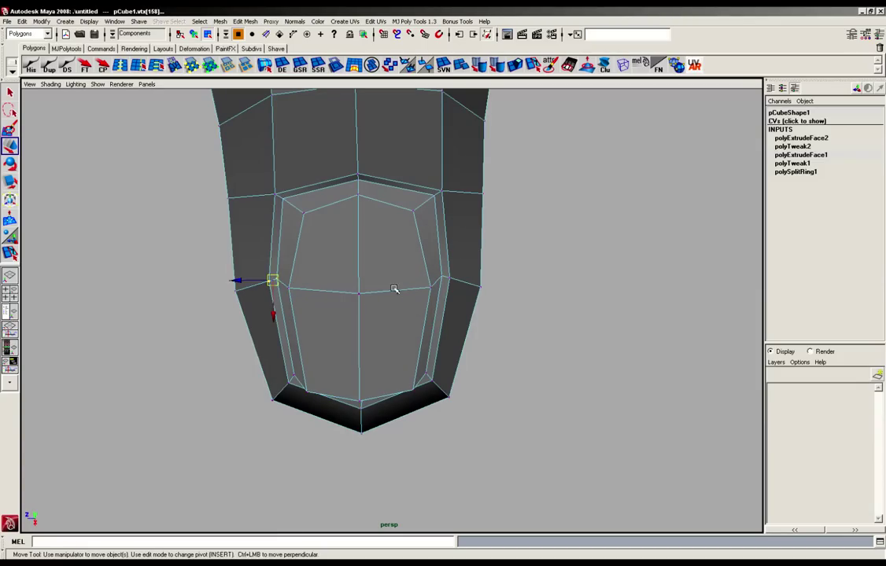
pyautogui.keyDown('alt'); pyautogui.moveTo(437, 283); pyautogui.dragTo(456, 282); pyautogui.keyUp('alt')
pyautogui.press('r')
pyautogui.moveTo(406, 294); pyautogui.dragTo(378, 315)
# - Scale the front corner vertices of the nail and its surrounding rim across the finger
pyautogui.keyDown('alt'); pyautogui.moveTo(333, 367); pyautogui.dragTo(275, 368); pyautogui.keyUp('alt')
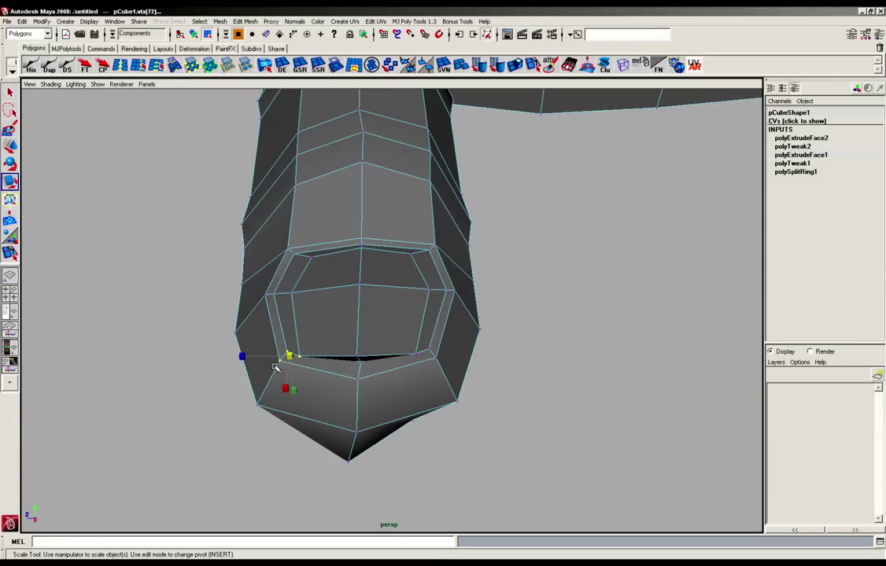
pyautogui.keyDown('shift'); pyautogui.click(426, 360); pyautogui.keyUp('shift')
pyautogui.keyDown('alt'); pyautogui.moveTo(426, 363); pyautogui.dragTo(400, 348); pyautogui.keyUp('alt')
pyautogui.keyDown('alt'); pyautogui.moveTo(464, 315); pyautogui.dragTo(437, 342); pyautogui.keyUp('alt')
pyautogui.keyDown('alt'); pyautogui.moveTo(436, 342); pyautogui.dragTo(386, 341, button='right'); pyautogui.keyUp('alt')
pyautogui.click(409, 203)
# - Show the hand in smooth mesh preview and select it as a whole object
pyautogui.keyDown('alt'); pyautogui.moveTo(359, 280); pyautogui.dragTo(339, 306, button='right'); pyautogui.keyUp('alt')
pyautogui.keyDown('alt'); pyautogui.moveTo(340, 307); pyautogui.dragTo(313, 289); pyautogui.keyUp('alt')
pyautogui.keyDown('alt'); pyautogui.moveTo(313, 312); pyautogui.dragTo(370, 295, button='right'); pyautogui.keyUp('alt')
pyautogui.keyDown('alt'); pyautogui.moveTo(370, 296); pyautogui.dragTo(315, 269, button='middle'); pyautogui.keyUp('alt')
pyautogui.keyDown('alt'); pyautogui.moveTo(315, 269); pyautogui.dragTo(405, 307); pyautogui.keyUp('alt')
pyautogui.press('3')
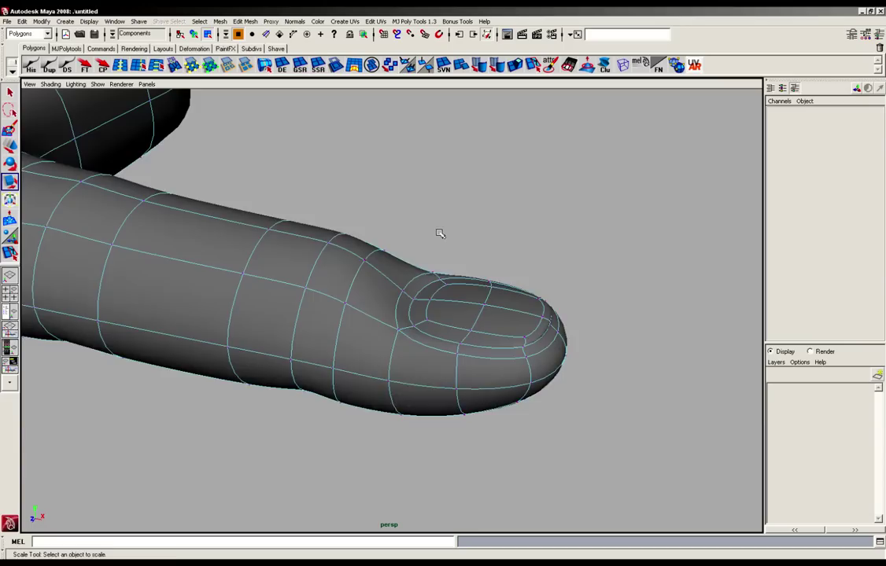
pyautogui.keyDown('alt'); pyautogui.moveTo(440, 234); pyautogui.dragTo(422, 253); pyautogui.keyUp('alt')
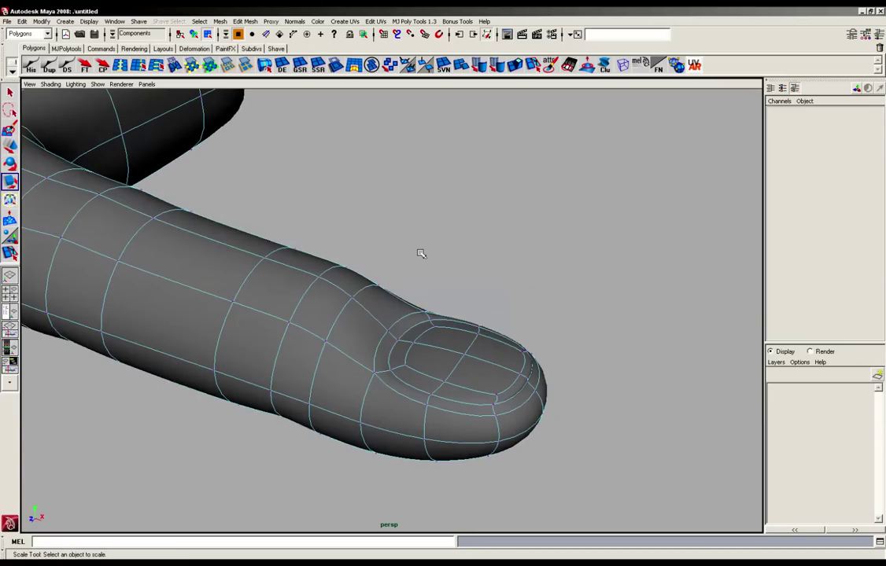
pyautogui.press('F8')
pyautogui.keyDown('alt'); pyautogui.moveTo(420, 251); pyautogui.dragTo(366, 316); pyautogui.keyUp('alt')
pyautogui.press('r')
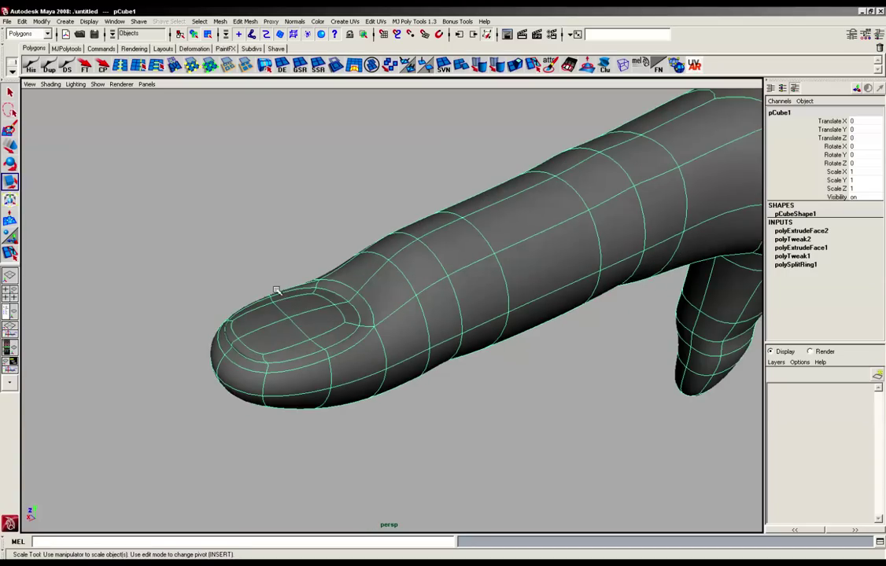
# - Examine the smoothed finger and fingernail from several angles with the wireframe hidden
pyautogui.keyDown('alt'); pyautogui.moveTo(276, 297); pyautogui.dragTo(393, 283); pyautogui.keyUp('alt')
pyautogui.click(490, 328)
pyautogui.keyDown('alt'); pyautogui.moveTo(394, 283); pyautogui.dragTo(405, 323, button='middle'); pyautogui.keyUp('alt')
pyautogui.keyDown('alt'); pyautogui.moveTo(405, 324); pyautogui.dragTo(531, 273); pyautogui.keyUp('alt')
pyautogui.click(426, 321)
pyautogui.keyDown('alt'); pyautogui.moveTo(532, 273); pyautogui.dragTo(451, 280, button='middle'); pyautogui.keyUp('alt')
pyautogui.click(448, 265)
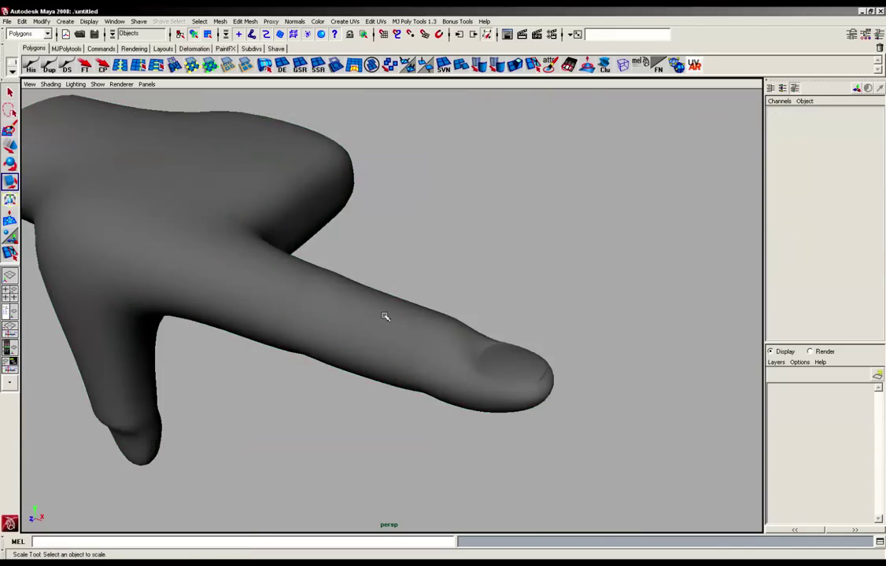
pyautogui.keyDown('alt'); pyautogui.moveTo(384, 314); pyautogui.dragTo(257, 311); pyautogui.keyUp('alt')
pyautogui.press('r')
pyautogui.keyDown('alt'); pyautogui.moveTo(306, 357); pyautogui.dragTo(442, 323); pyautogui.keyUp('alt')
pyautogui.click(242, 357)
# - Return the hand to its unsmoothed display and delete its construction history
pyautogui.press('1')
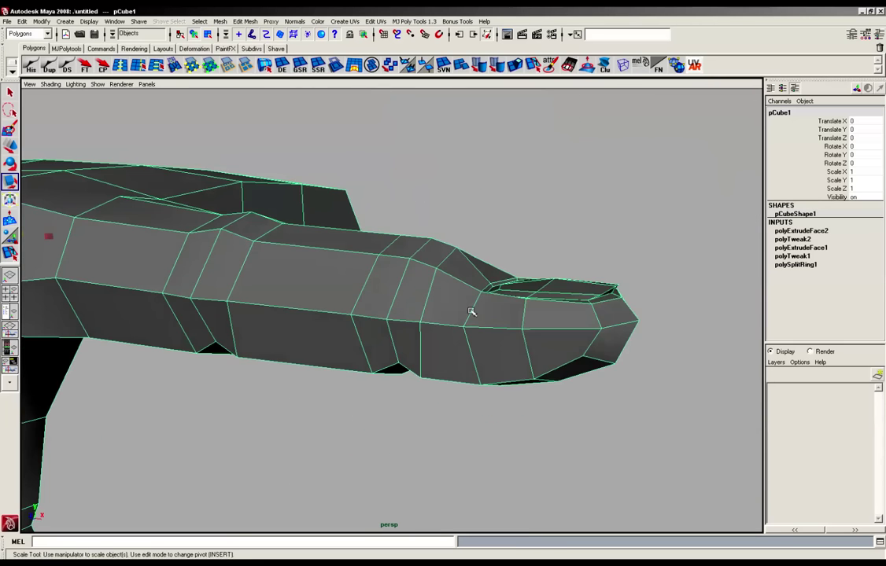
pyautogui.keyDown('alt'); pyautogui.moveTo(470, 307); pyautogui.dragTo(415, 302, button='right'); pyautogui.keyUp('alt')
pyautogui.keyDown('alt'); pyautogui.moveTo(416, 302); pyautogui.dragTo(446, 342, button='middle'); pyautogui.keyUp('alt')
pyautogui.click(29, 68)
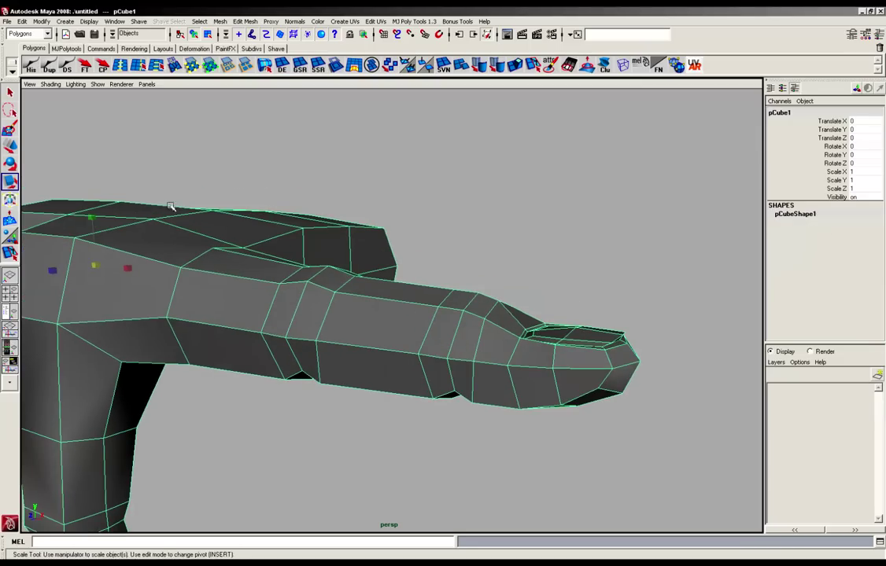
# - Move the two top vertices just past the middle knuckle slightly toward the fingertip
pyautogui.keyDown('alt'); pyautogui.moveTo(240, 217); pyautogui.dragTo(322, 264); pyautogui.keyUp('alt')
pyautogui.moveTo(234, 289); pyautogui.dragTo(198, 303, button='right')
pyautogui.moveTo(225, 251); pyautogui.dragTo(321, 300)
pyautogui.press('w')
pyautogui.keyDown('alt'); pyautogui.moveTo(408, 302); pyautogui.dragTo(405, 293); pyautogui.keyUp('alt')
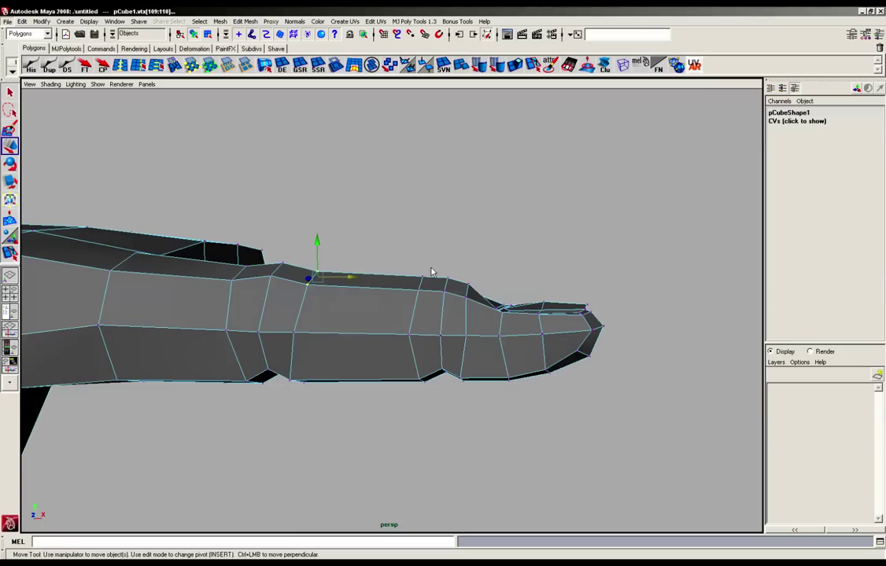
pyautogui.moveTo(399, 308); pyautogui.dragTo(502, 291)
pyautogui.click(474, 261)
# - Insert two edge loops around the finger's middle segment and two around its base segment
pyautogui.moveTo(472, 327)
pyautogui.keyDown('alt'); pyautogui.mouseDown()
pyautogui.moveTo(313, 354)
pyautogui.moveTo(470, 323)
pyautogui.mouseUp(); pyautogui.keyUp('alt')
pyautogui.press('g')
pyautogui.moveTo(391, 296); pyautogui.dragTo(366, 295)
pyautogui.moveTo(201, 285); pyautogui.dragTo(211, 314)
pyautogui.hotkey('ctrl', 'z')
pyautogui.hotkey('ctrl', 'z')
pyautogui.moveTo(382, 301); pyautogui.dragTo(351, 302)
pyautogui.moveTo(208, 303); pyautogui.dragTo(136, 303)
# - Scale the side vertices of the new loop nearest the middle knuckle apart across the finger by about 1.034
pyautogui.moveTo(294, 346)
pyautogui.keyDown('alt'); pyautogui.mouseDown()
pyautogui.moveTo(170, 389)
pyautogui.moveTo(197, 295)
pyautogui.moveTo(192, 246)
pyautogui.moveTo(302, 343)
pyautogui.mouseUp(); pyautogui.keyUp('alt')
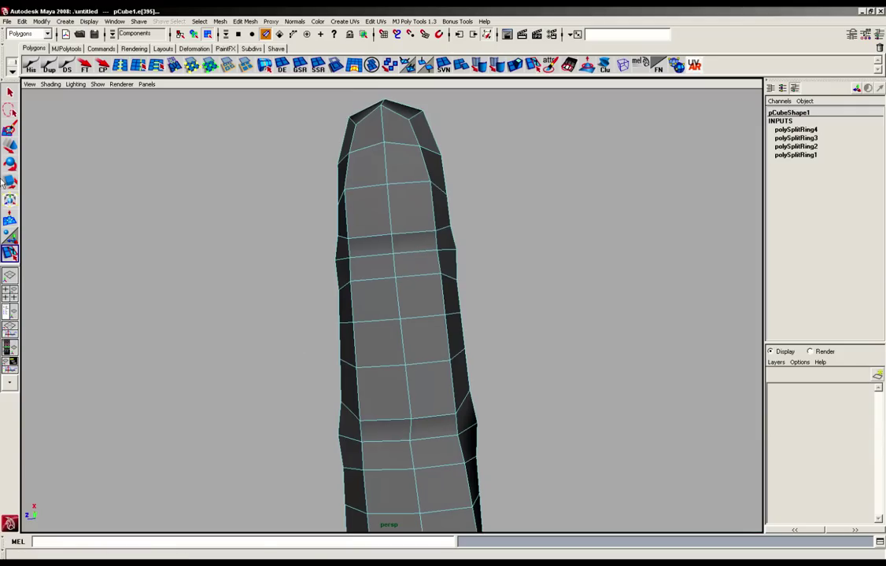
pyautogui.click(9, 145)
pyautogui.keyDown('alt'); pyautogui.moveTo(394, 394); pyautogui.dragTo(399, 399); pyautogui.keyUp('alt')
pyautogui.press('F9')
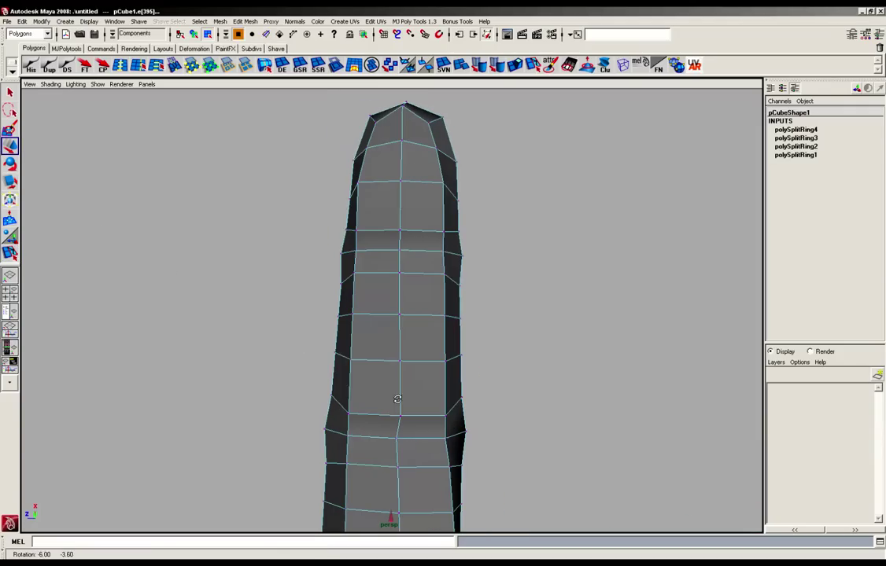
pyautogui.moveTo(324, 341); pyautogui.dragTo(359, 370)
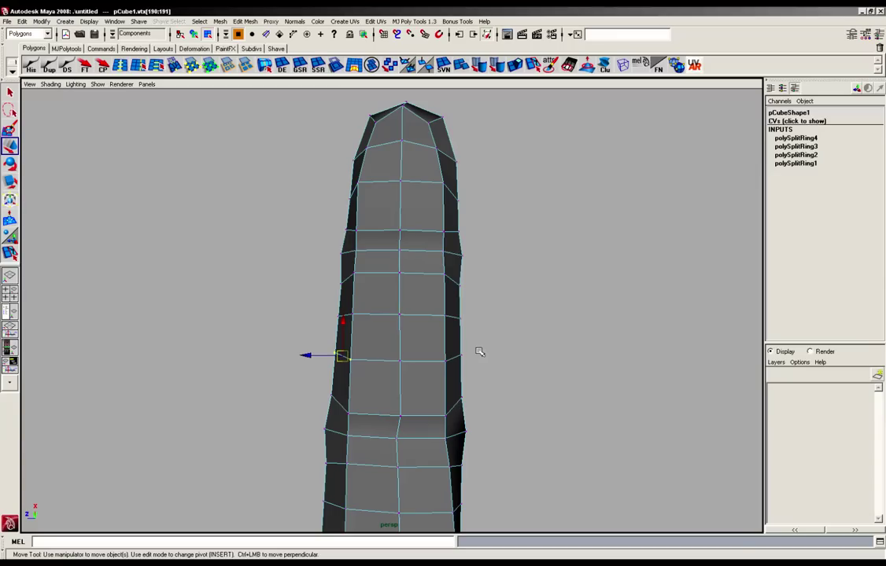
pyautogui.moveTo(476, 346); pyautogui.dragTo(435, 376)
pyautogui.keyDown('alt'); pyautogui.moveTo(420, 294); pyautogui.dragTo(441, 440); pyautogui.keyUp('alt')
pyautogui.keyDown('alt'); pyautogui.moveTo(414, 403); pyautogui.dragTo(573, 400); pyautogui.keyUp('alt')
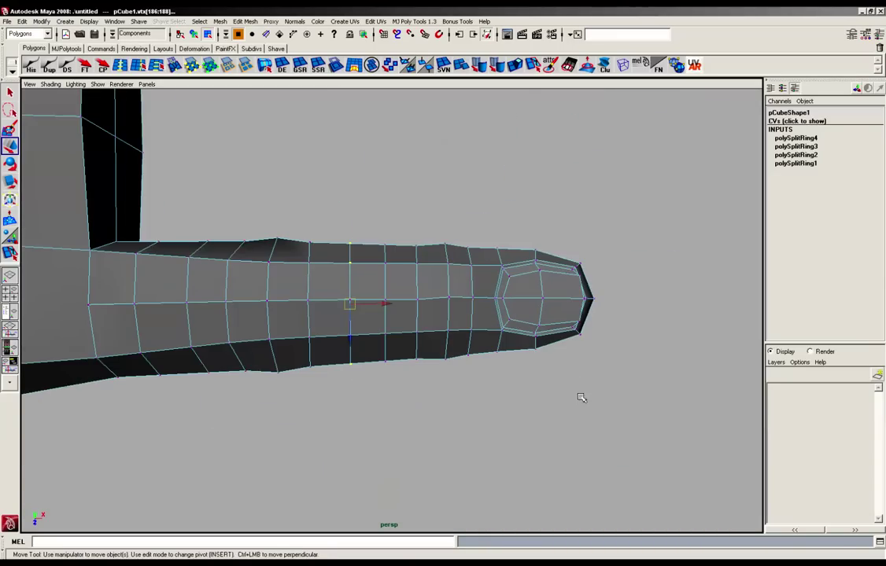
pyautogui.press('r')
pyautogui.moveTo(347, 256); pyautogui.dragTo(353, 256)
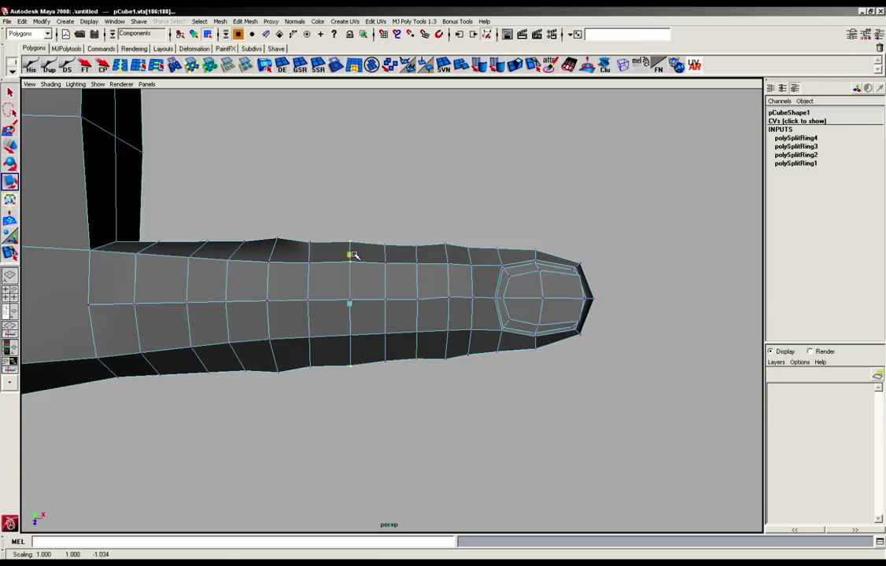
# - Scale the loop just past the middle knuckle and the base segment's loops across the finger, using 1.040 for the loop nearest the palm
pyautogui.moveTo(300, 223); pyautogui.dragTo(320, 383)
pyautogui.moveTo(308, 349); pyautogui.dragTo(424, 331)
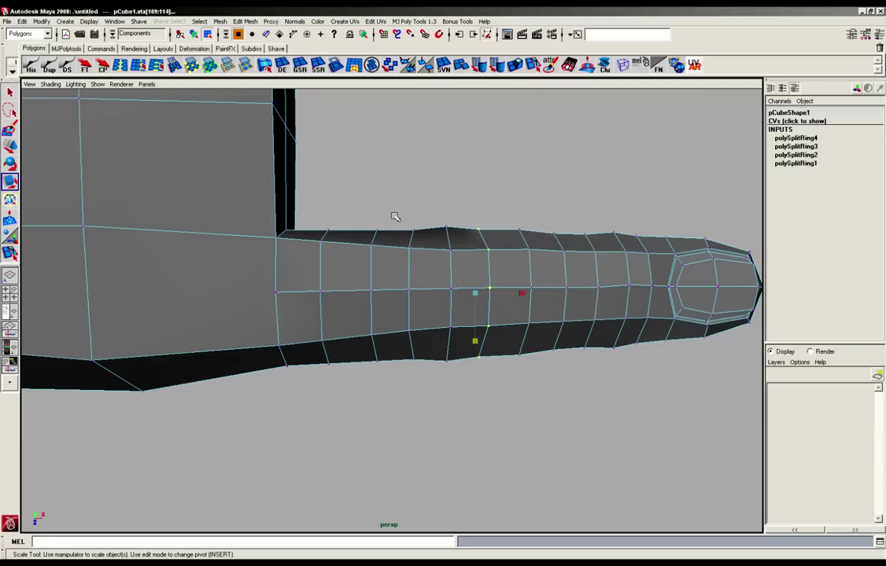
pyautogui.moveTo(391, 222); pyautogui.dragTo(381, 348)
pyautogui.moveTo(356, 218); pyautogui.dragTo(305, 382)
pyautogui.moveTo(333, 348); pyautogui.dragTo(332, 346)
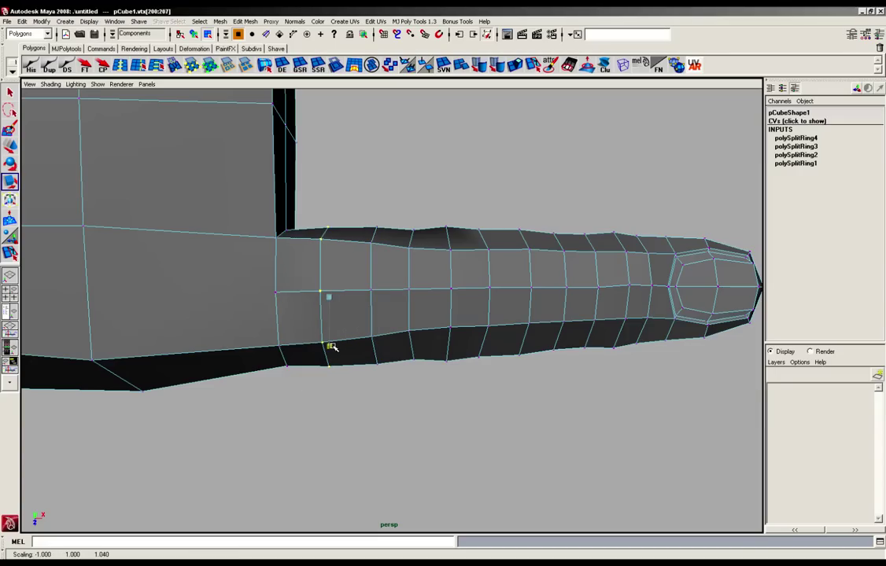
# - Scale the two middle-segment loops nearest the fingertip joint across the finger, using 1.029 for the one beside the joint
pyautogui.keyDown('alt'); pyautogui.moveTo(548, 329); pyautogui.dragTo(392, 342, button='middle'); pyautogui.keyUp('alt')
pyautogui.moveTo(449, 228); pyautogui.dragTo(434, 355)
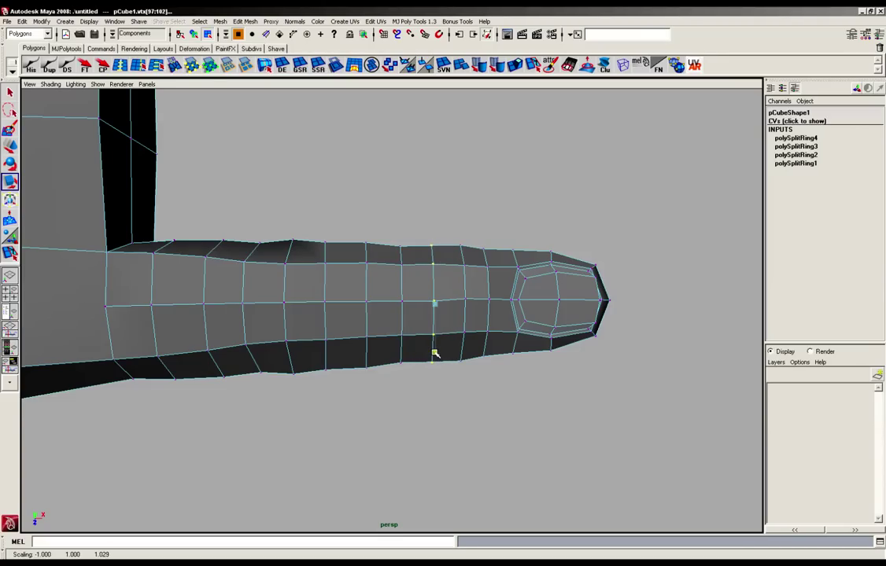
pyautogui.moveTo(384, 236); pyautogui.dragTo(415, 376)
pyautogui.moveTo(402, 352); pyautogui.dragTo(404, 355)
# - Move the underside crease vertices of both finger joints slightly outward to make the creases shallower
pyautogui.keyDown('alt'); pyautogui.moveTo(490, 353); pyautogui.dragTo(292, 205); pyautogui.keyUp('alt')
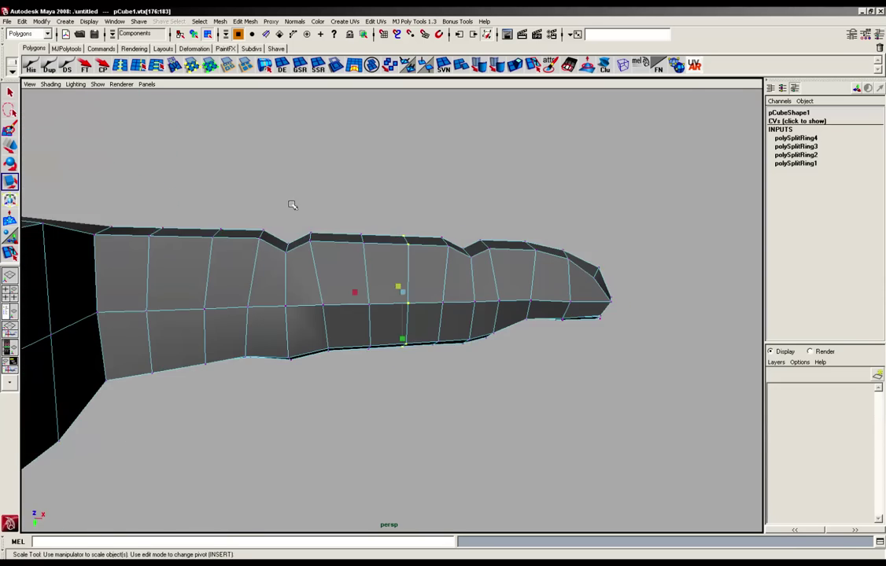
pyautogui.click(287, 250)
pyautogui.keyDown('alt'); pyautogui.moveTo(486, 281); pyautogui.dragTo(466, 271); pyautogui.keyUp('alt')
pyautogui.moveTo(453, 234); pyautogui.dragTo(474, 269)
pyautogui.press('w')
pyautogui.moveTo(376, 286); pyautogui.dragTo(376, 282)
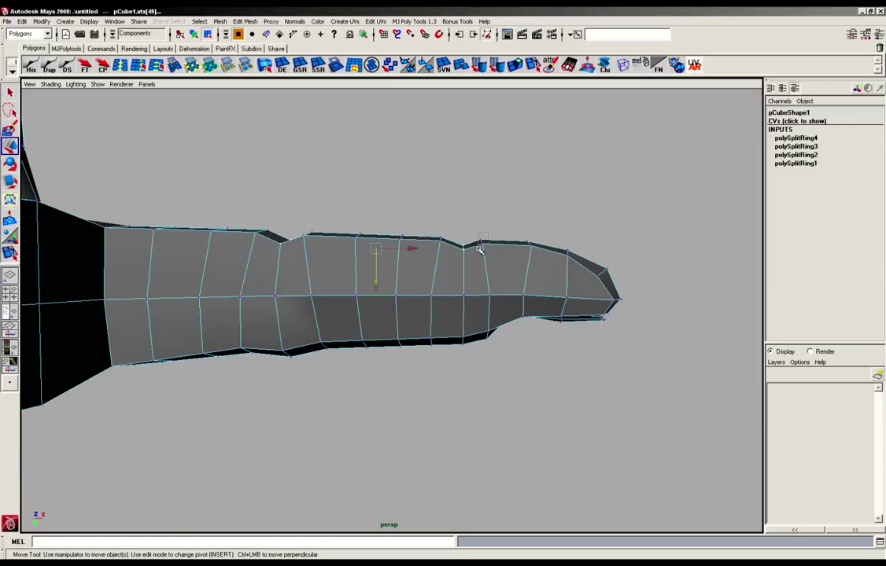
# - Scale the underside vertices on either side of the fingertip joint's crease closer together along the finger
pyautogui.click(479, 246)
pyautogui.moveTo(425, 227)
pyautogui.mouseDown()
pyautogui.moveTo(446, 257)
pyautogui.moveTo(432, 244)
pyautogui.mouseUp()
pyautogui.press('r')
pyautogui.press('w')
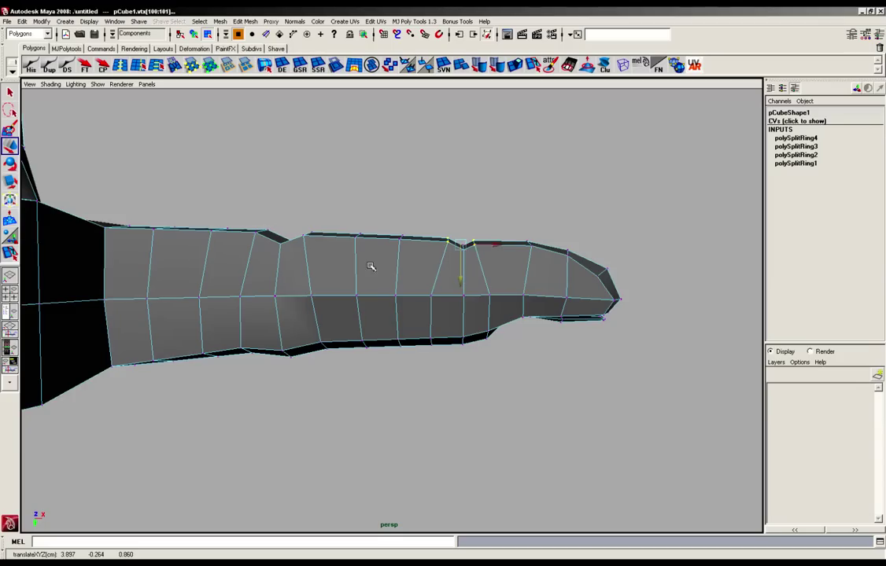
# - Scale the underside vertices on either side of the middle joint's crease together along the finger by about 0.656
pyautogui.keyDown('alt'); pyautogui.moveTo(369, 263); pyautogui.dragTo(386, 264); pyautogui.keyUp('alt')
pyautogui.click(283, 230)
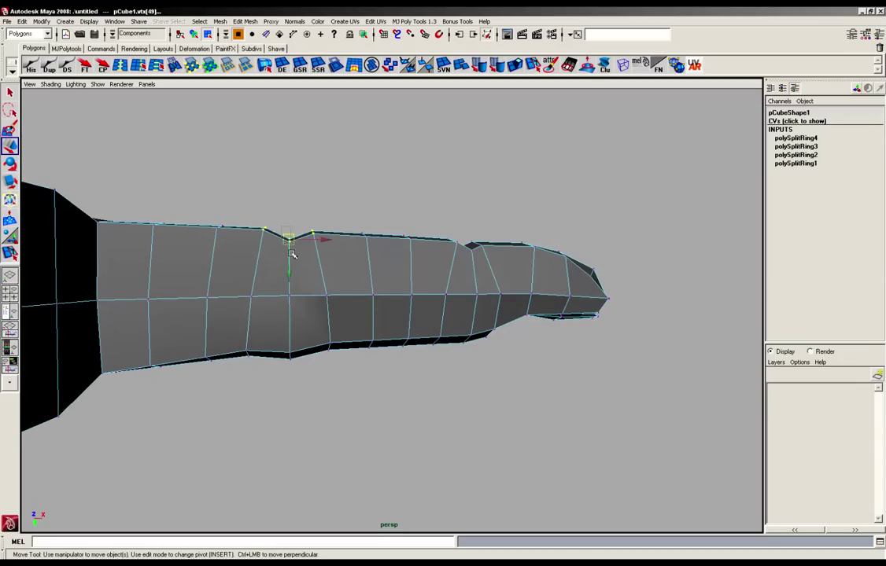
pyautogui.keyDown('shift'); pyautogui.moveTo(295, 258); pyautogui.dragTo(302, 262); pyautogui.keyUp('shift')
pyautogui.press('r')
pyautogui.moveTo(335, 235); pyautogui.dragTo(325, 236)
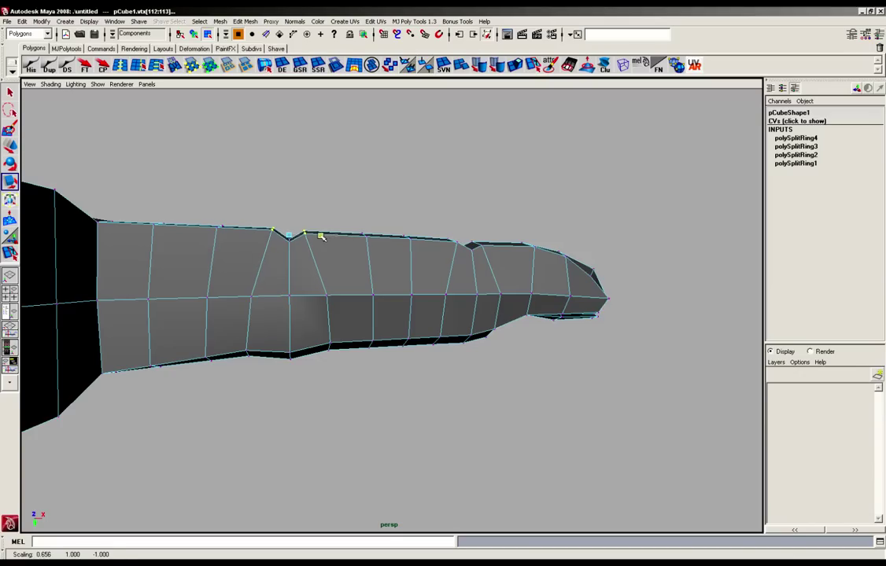
pyautogui.press('w')
pyautogui.click(384, 198)
# - Move the two underside corner vertices at the very end of the fingertip along the finger's length
pyautogui.keyDown('alt'); pyautogui.moveTo(454, 217); pyautogui.dragTo(611, 279); pyautogui.keyUp('alt')
pyautogui.click(631, 264)
pyautogui.keyDown('alt'); pyautogui.moveTo(611, 280); pyautogui.dragTo(417, 294); pyautogui.keyUp('alt')
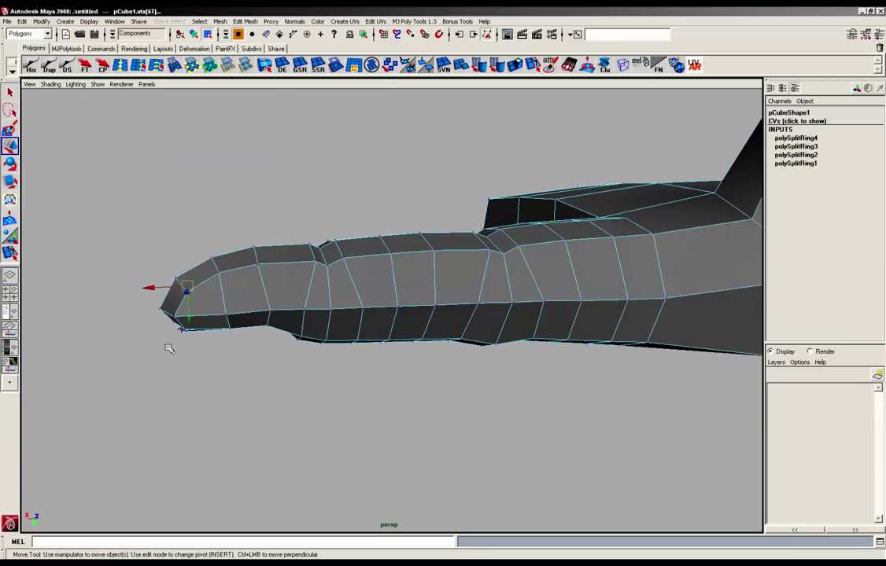
pyautogui.click(144, 238)
pyautogui.click(187, 294)
pyautogui.keyDown('alt'); pyautogui.moveTo(188, 296); pyautogui.dragTo(370, 346); pyautogui.keyUp('alt')
pyautogui.moveTo(152, 294); pyautogui.dragTo(377, 336)
pyautogui.keyDown('alt'); pyautogui.moveTo(377, 336); pyautogui.dragTo(335, 423, button='right'); pyautogui.keyUp('alt')
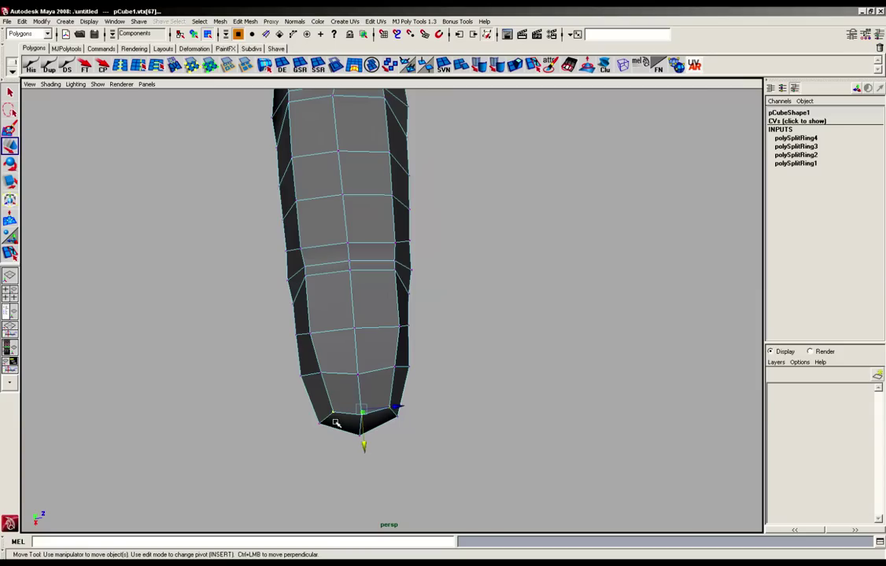
# - Move the underside vertices of the second ring from the fingertip slightly toward the tip to even out the row
pyautogui.click(319, 374)
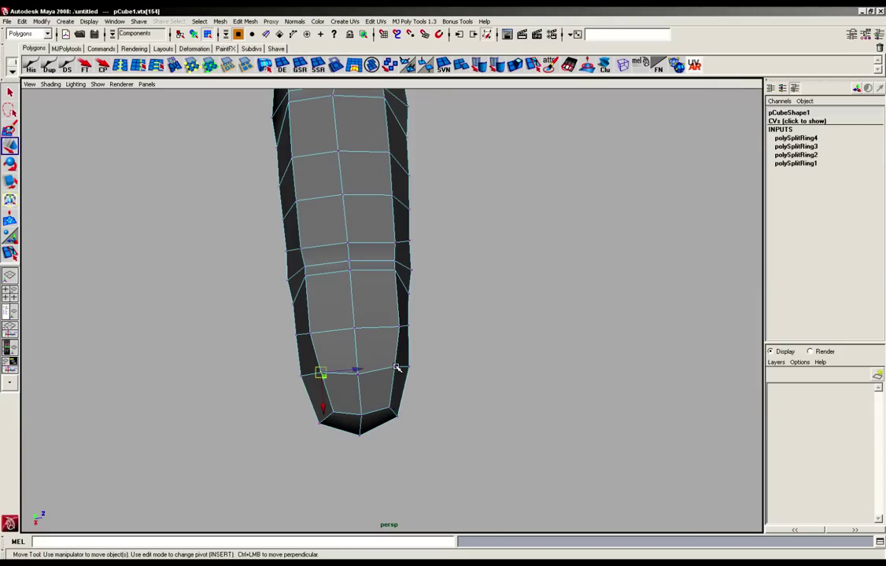
pyautogui.moveTo(356, 370); pyautogui.dragTo(395, 368)
pyautogui.click(377, 380)
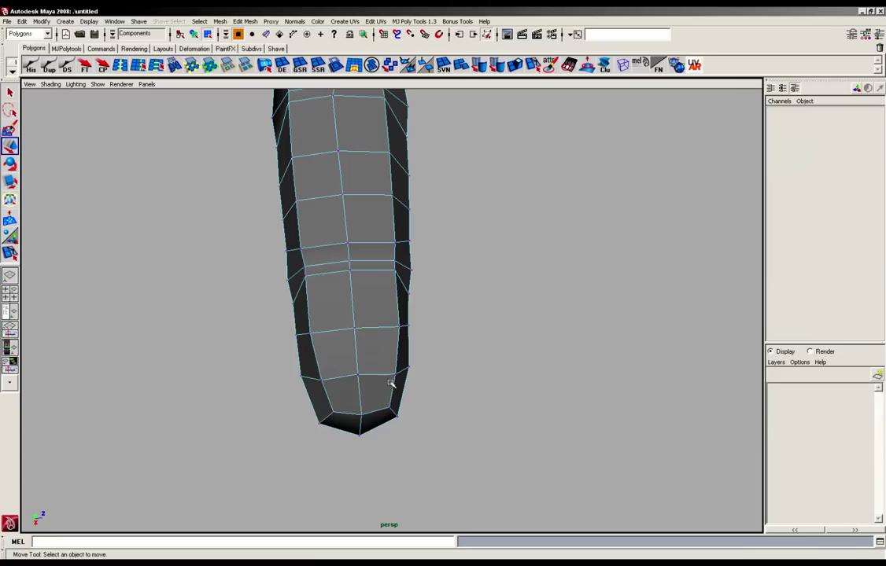
pyautogui.click(359, 379)
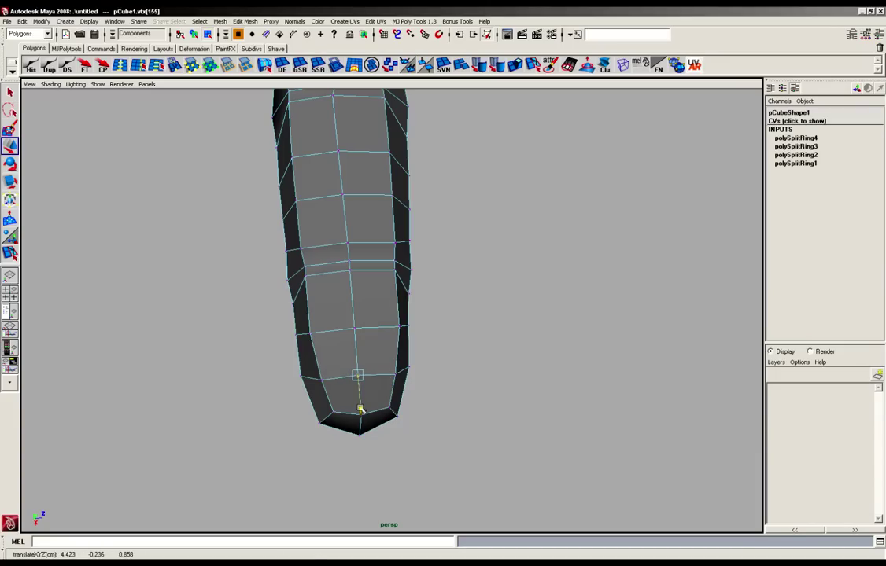
# - Adjust the height of the vertices in the groove around the fingernail
pyautogui.keyDown('alt'); pyautogui.moveTo(464, 381); pyautogui.dragTo(244, 334); pyautogui.keyUp('alt')
pyautogui.keyDown('alt'); pyautogui.moveTo(244, 334); pyautogui.dragTo(393, 305, button='right'); pyautogui.keyUp('alt')
pyautogui.moveTo(393, 305)
pyautogui.keyDown('alt'); pyautogui.mouseDown()
pyautogui.moveTo(392, 294)
pyautogui.moveTo(465, 320)
pyautogui.moveTo(447, 318)
pyautogui.moveTo(429, 273)
pyautogui.moveTo(386, 309)
pyautogui.moveTo(402, 307)
pyautogui.mouseUp(); pyautogui.keyUp('alt')
pyautogui.click(270, 288)
pyautogui.keyDown('shift'); pyautogui.click(453, 312); pyautogui.keyUp('shift')
pyautogui.keyDown('alt'); pyautogui.moveTo(332, 324); pyautogui.dragTo(413, 317); pyautogui.keyUp('alt')
pyautogui.keyDown('alt'); pyautogui.moveTo(349, 353); pyautogui.dragTo(391, 323); pyautogui.keyUp('alt')
pyautogui.keyDown('alt'); pyautogui.moveTo(305, 274); pyautogui.dragTo(423, 358); pyautogui.keyUp('alt')
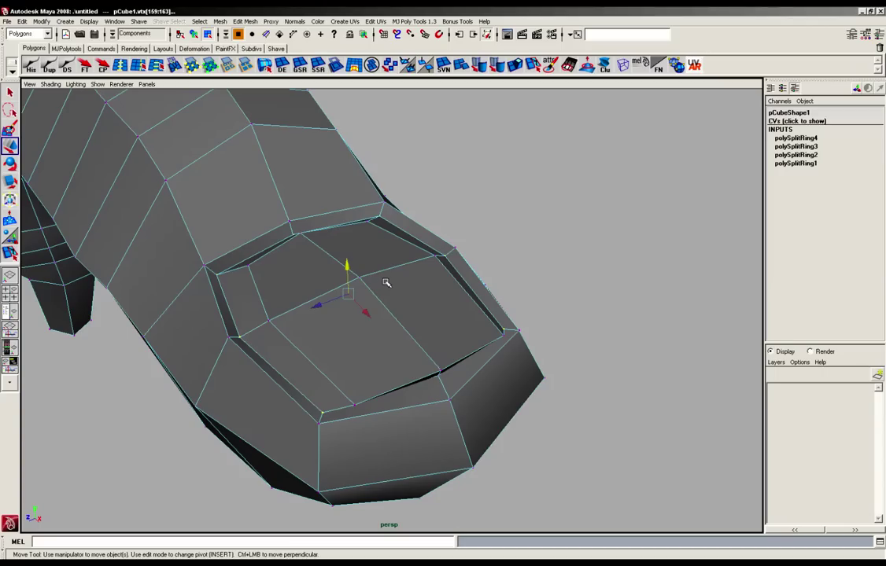
# - Display the hand smoothed and return to editing its vertices
pyautogui.click(559, 271)
pyautogui.press('3')
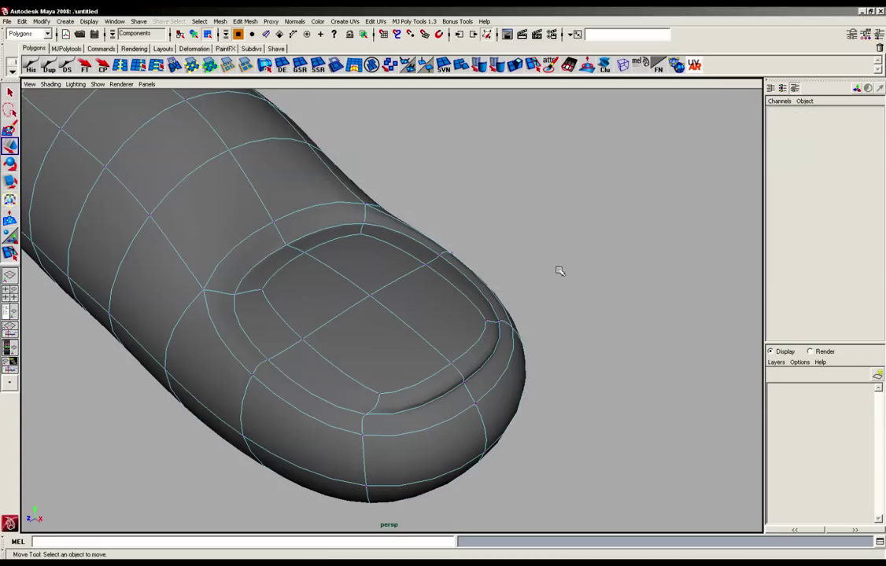
pyautogui.press('F8')
pyautogui.click(594, 244)
pyautogui.keyDown('alt'); pyautogui.moveTo(571, 291); pyautogui.dragTo(428, 263); pyautogui.keyUp('alt')
pyautogui.click(447, 271)
pyautogui.moveTo(427, 263); pyautogui.dragTo(411, 286, button='right')
pyautogui.click(423, 288)
# - Select the vertices around the fingertip, including those along the nail's front edge
pyautogui.keyDown('alt'); pyautogui.moveTo(419, 276); pyautogui.dragTo(383, 286); pyautogui.keyUp('alt')
pyautogui.moveTo(413, 267); pyautogui.dragTo(637, 326)
pyautogui.click(336, 364)
pyautogui.keyDown('alt'); pyautogui.moveTo(376, 357); pyautogui.dragTo(440, 413); pyautogui.keyUp('alt')
pyautogui.keyDown('shift'); pyautogui.click(386, 276); pyautogui.keyUp('shift')
pyautogui.moveTo(531, 257); pyautogui.dragTo(455, 417)
pyautogui.keyDown('alt'); pyautogui.moveTo(477, 371); pyautogui.dragTo(435, 334); pyautogui.keyUp('alt')
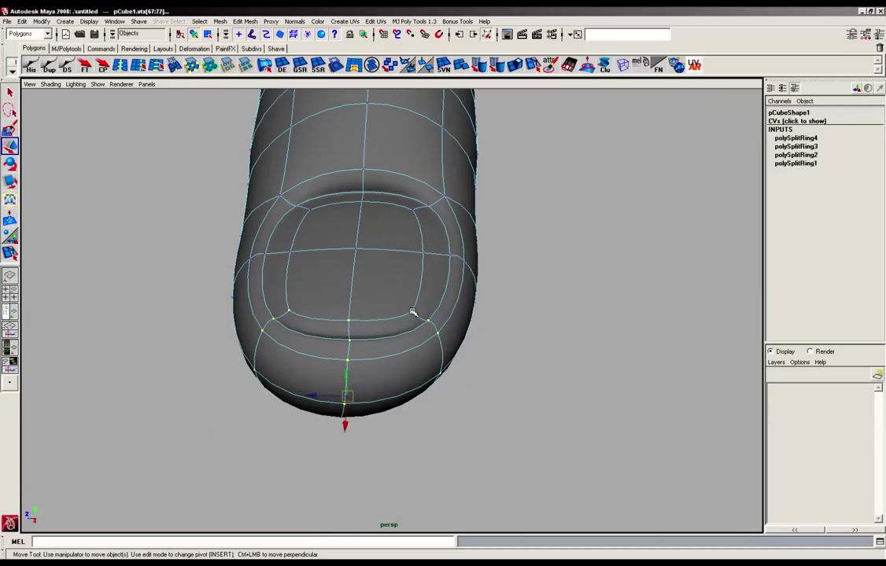
# - Scale the nail's two front corner vertices apart across the finger
pyautogui.click(412, 313)
pyautogui.keyDown('shift'); pyautogui.click(289, 311); pyautogui.keyUp('shift')
pyautogui.press('r')
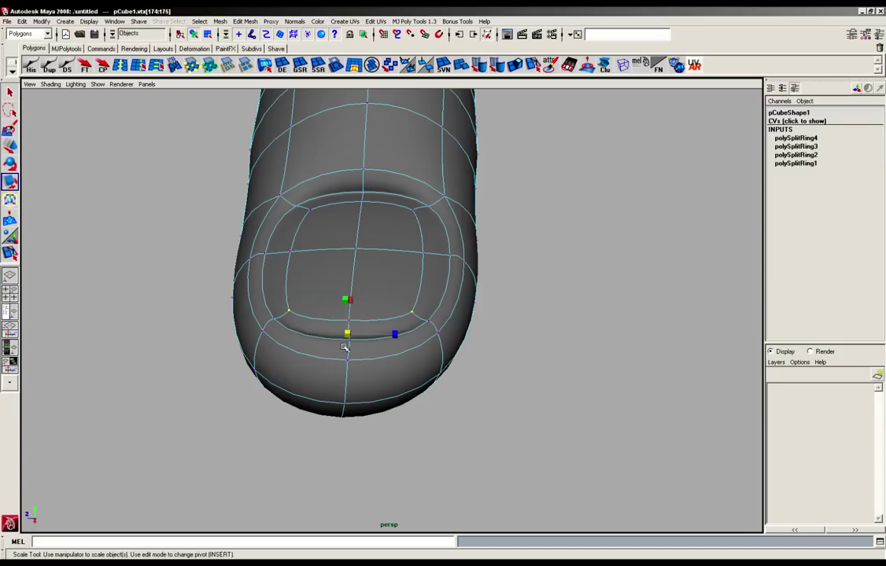
pyautogui.moveTo(393, 335); pyautogui.dragTo(520, 344)
# - Move the two centre skin vertices in front of the nail slightly backward and the nail's front centre vertex slightly toward the fingertip
pyautogui.press('w')
pyautogui.moveTo(589, 249); pyautogui.dragTo(571, 249)
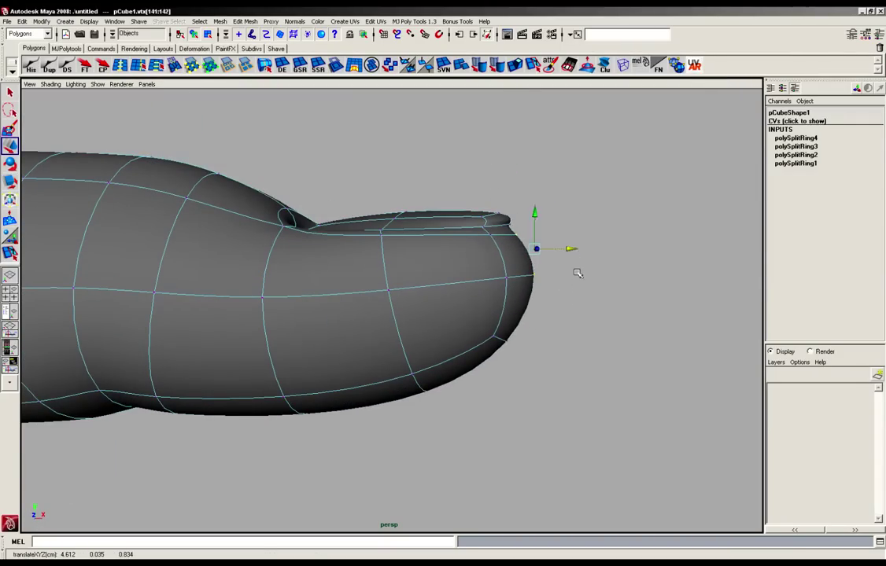
pyautogui.moveTo(577, 293)
pyautogui.keyDown('alt'); pyautogui.mouseDown()
pyautogui.moveTo(546, 367)
pyautogui.moveTo(575, 301)
pyautogui.mouseUp(); pyautogui.keyUp('alt')
pyautogui.keyDown('alt'); pyautogui.moveTo(501, 182); pyautogui.dragTo(504, 295); pyautogui.keyUp('alt')
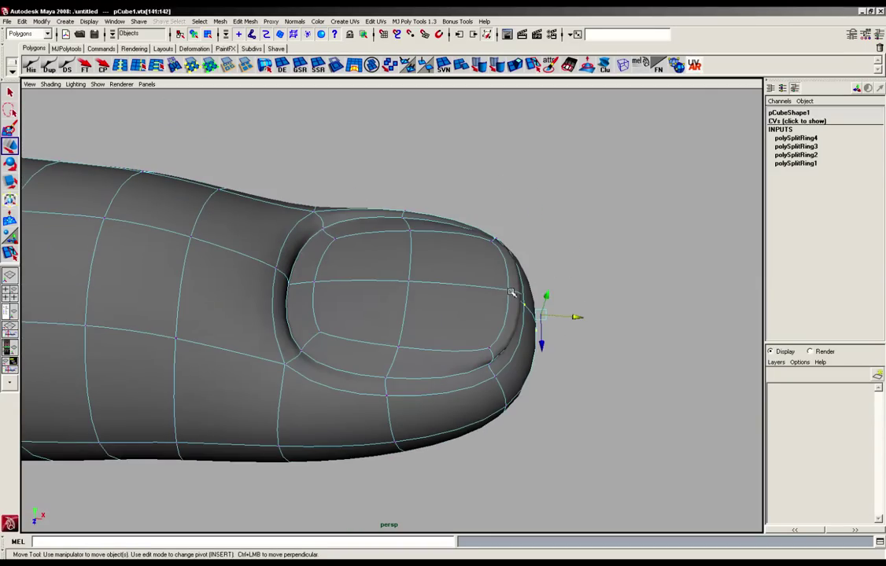
pyautogui.click(511, 292)
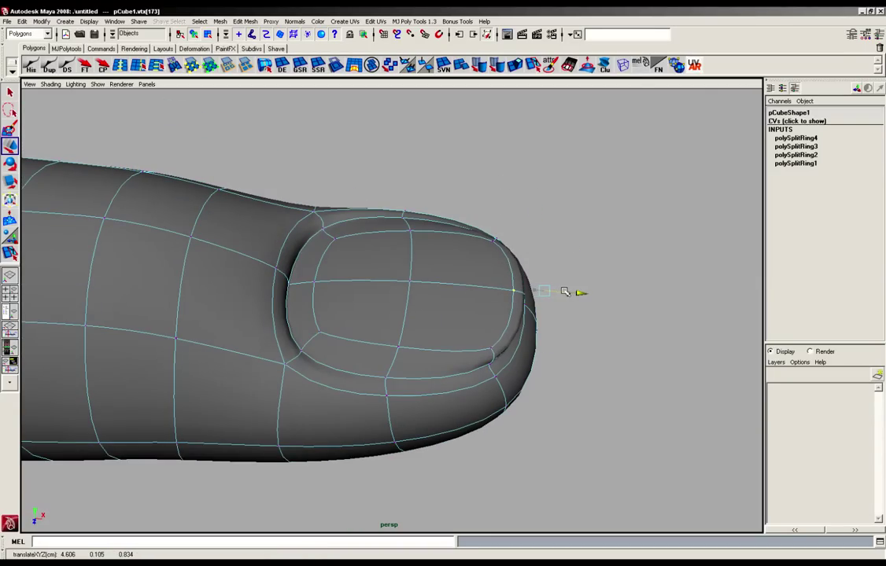